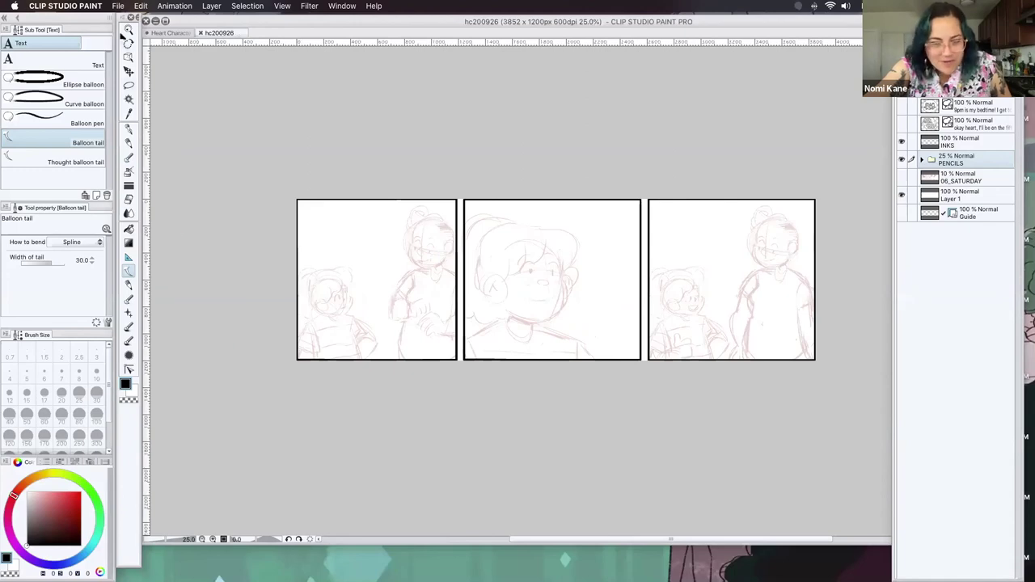
# - Make the INKS layer active and set up the G-pen with brush size 10 for inking the first panel
pyautogui.moveTo(455, 365); pyautogui.dragTo(531, 420)
pyautogui.click(967, 144)
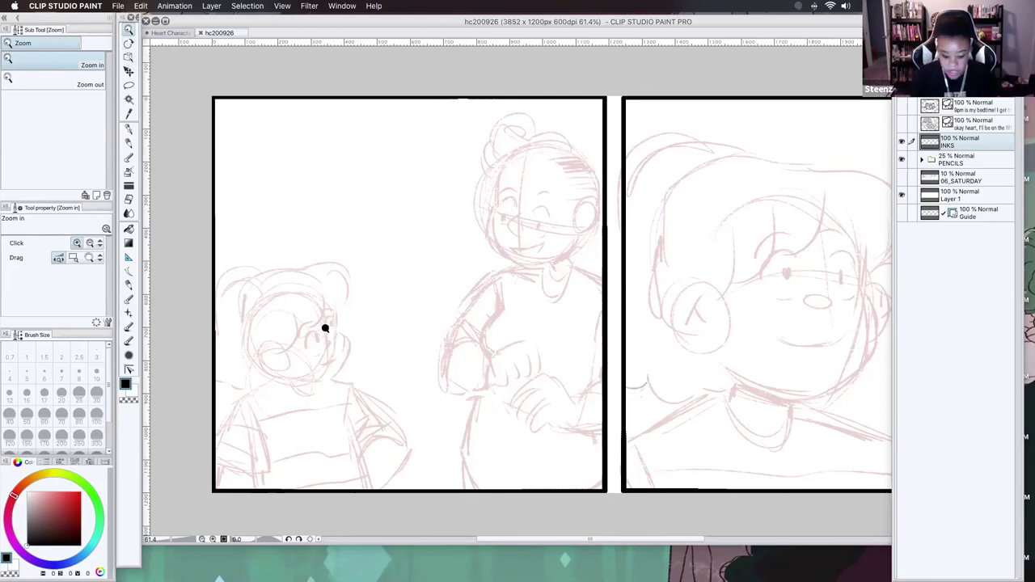
pyautogui.scroll(5, 397, 411)
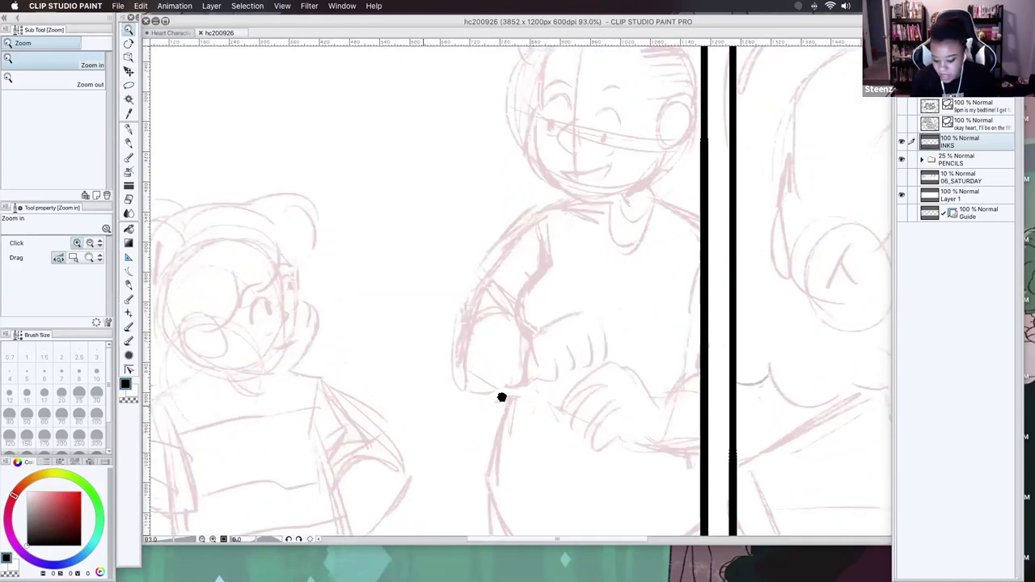
pyautogui.scroll(-1, 483, 411)
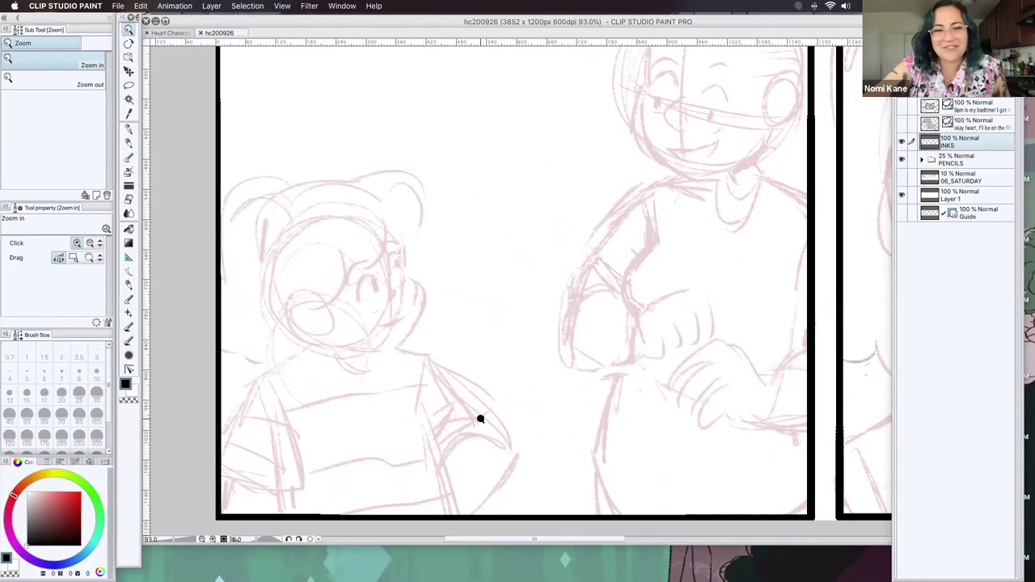
pyautogui.scroll(1, 485, 420)
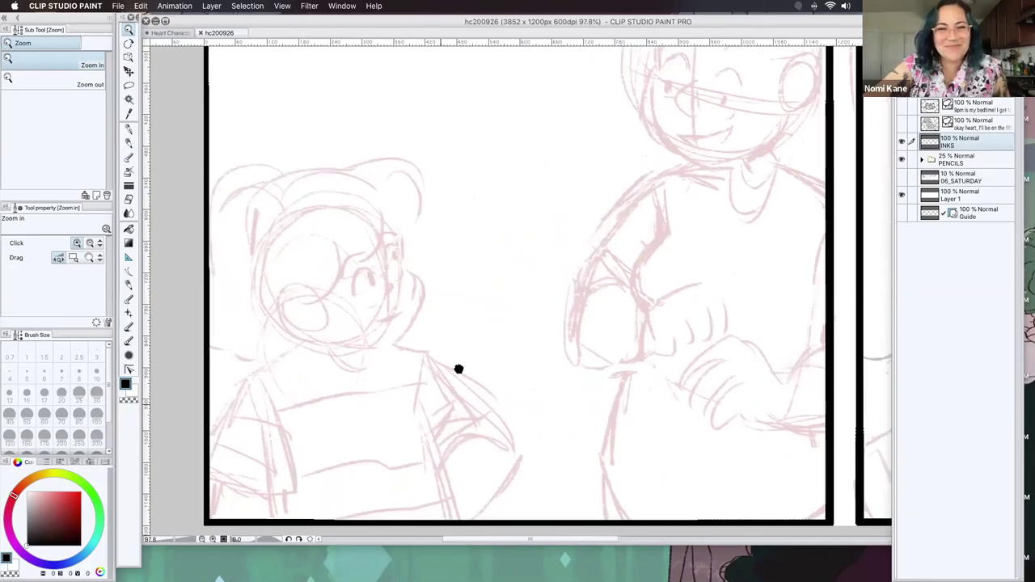
pyautogui.scroll(-2, 458, 368)
pyautogui.press('p')
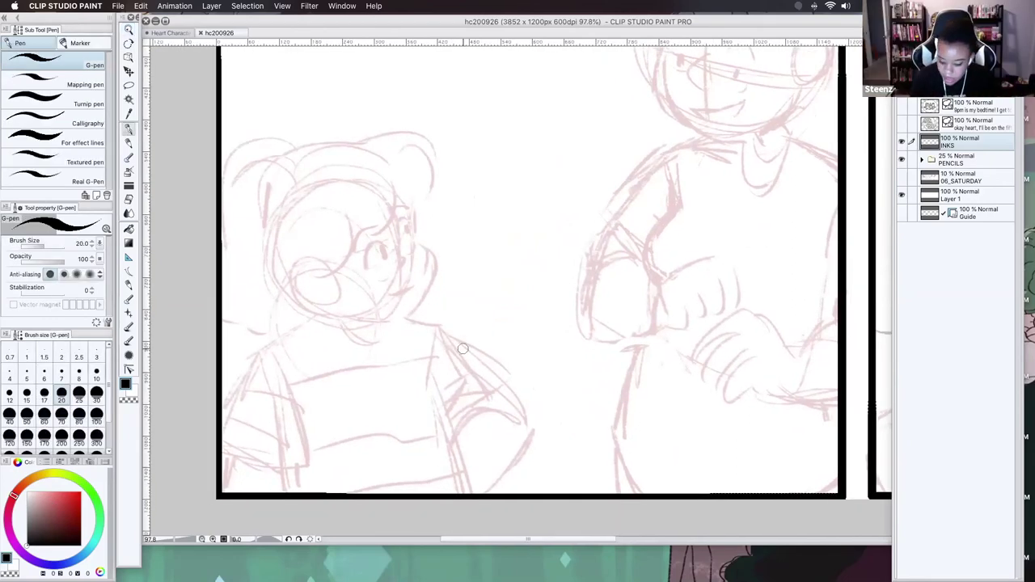
pyautogui.press('[')
pyautogui.press('[')
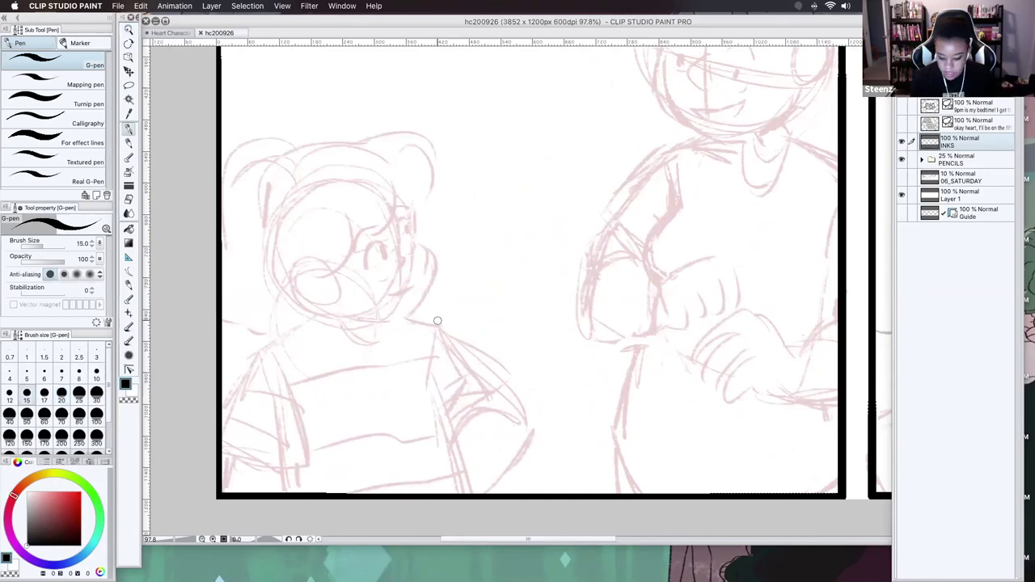
pyautogui.press('[')
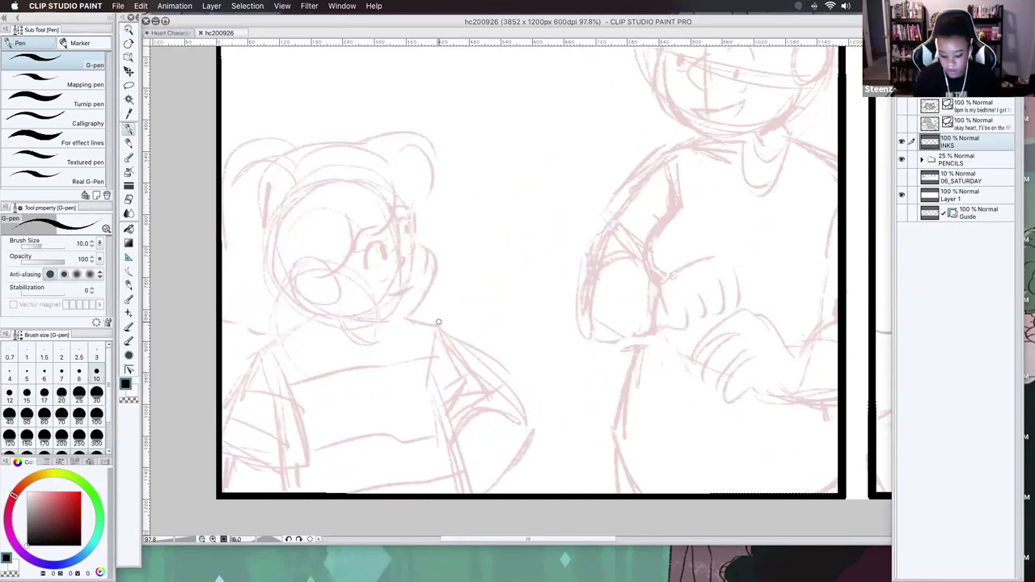
# - Ink the small girl's eyes and nose in the first panel and start her face outline beside the far eye
pyautogui.moveTo(367, 265)
pyautogui.mouseDown()
pyautogui.moveTo(383, 245)
pyautogui.moveTo(389, 271)
pyautogui.moveTo(400, 229)
pyautogui.moveTo(410, 242)
pyautogui.mouseUp()
pyautogui.moveTo(405, 251)
pyautogui.mouseDown()
pyautogui.moveTo(414, 252)
pyautogui.moveTo(399, 249)
pyautogui.moveTo(405, 265)
pyautogui.mouseUp()
pyautogui.moveTo(417, 214)
pyautogui.mouseDown()
pyautogui.moveTo(427, 251)
pyautogui.moveTo(405, 317)
pyautogui.mouseUp()
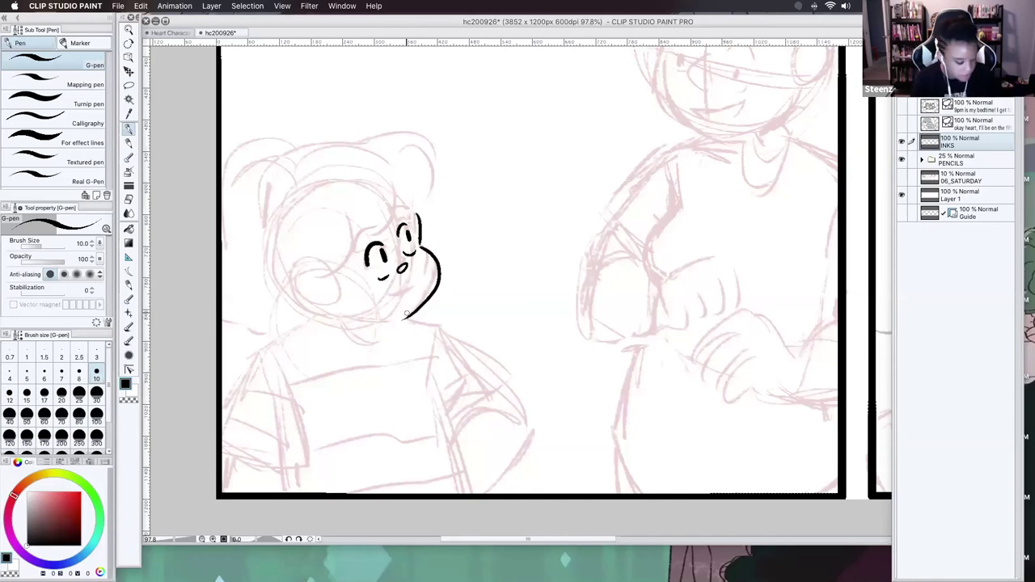
pyautogui.press('super+z')
pyautogui.moveTo(420, 246)
pyautogui.mouseDown()
pyautogui.moveTo(435, 281)
pyautogui.moveTo(398, 320)
pyautogui.mouseUp()
pyautogui.press('super+z')
pyautogui.moveTo(421, 244)
pyautogui.mouseDown()
pyautogui.moveTo(434, 257)
pyautogui.moveTo(397, 320)
pyautogui.mouseUp()
pyautogui.press('super+z')
pyautogui.moveTo(418, 241)
pyautogui.mouseDown()
pyautogui.moveTo(428, 251)
pyautogui.moveTo(394, 313)
pyautogui.mouseUp()
pyautogui.press('super+z')
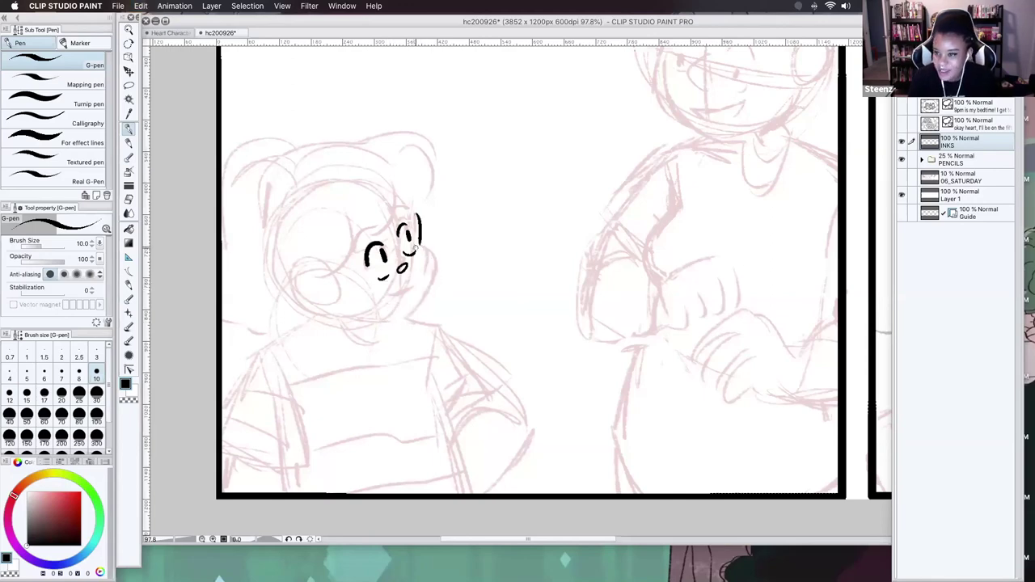
# - Ink the girl's rounded cheek and her jawline back toward the near ear
pyautogui.moveTo(421, 242)
pyautogui.mouseDown()
pyautogui.moveTo(435, 282)
pyautogui.moveTo(391, 323)
pyautogui.moveTo(436, 283)
pyautogui.moveTo(394, 320)
pyautogui.mouseUp()
pyautogui.press('super+z')
pyautogui.moveTo(330, 303); pyautogui.dragTo(417, 305)
pyautogui.press('super+z')
pyautogui.moveTo(335, 304)
pyautogui.mouseDown()
pyautogui.moveTo(379, 319)
pyautogui.moveTo(417, 305)
pyautogui.mouseUp()
# - Ink the girl's ears and eyebrows, and add the collar with a solid black shadow under her chin
pyautogui.moveTo(327, 267)
pyautogui.mouseDown()
pyautogui.moveTo(304, 279)
pyautogui.moveTo(333, 300)
pyautogui.moveTo(329, 283)
pyautogui.moveTo(406, 289)
pyautogui.mouseUp()
pyautogui.moveTo(417, 223)
pyautogui.mouseDown()
pyautogui.moveTo(429, 249)
pyautogui.moveTo(431, 234)
pyautogui.mouseUp()
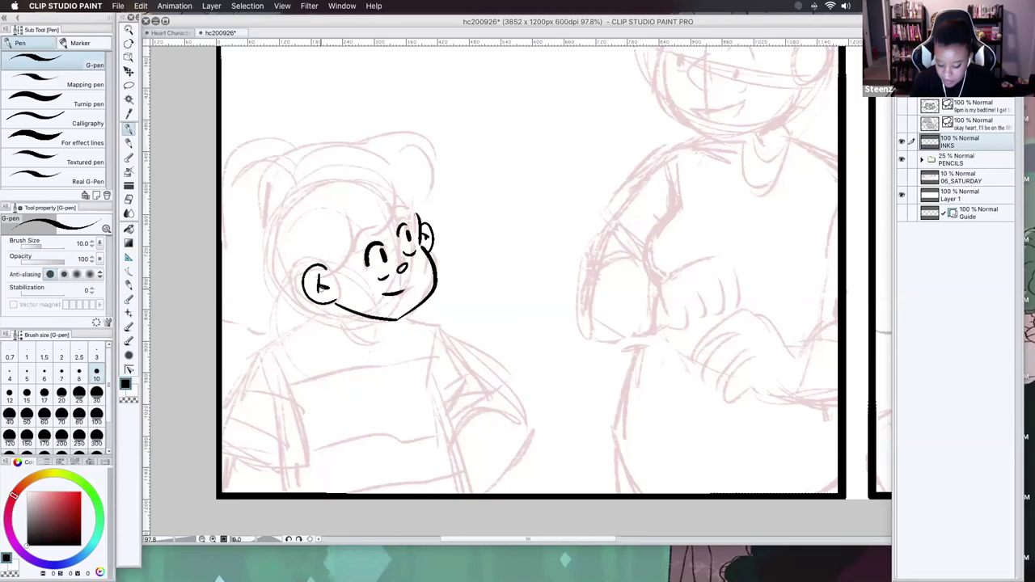
pyautogui.moveTo(346, 310)
pyautogui.mouseDown()
pyautogui.moveTo(344, 322)
pyautogui.moveTo(379, 325)
pyautogui.moveTo(350, 311)
pyautogui.moveTo(380, 335)
pyautogui.mouseUp()
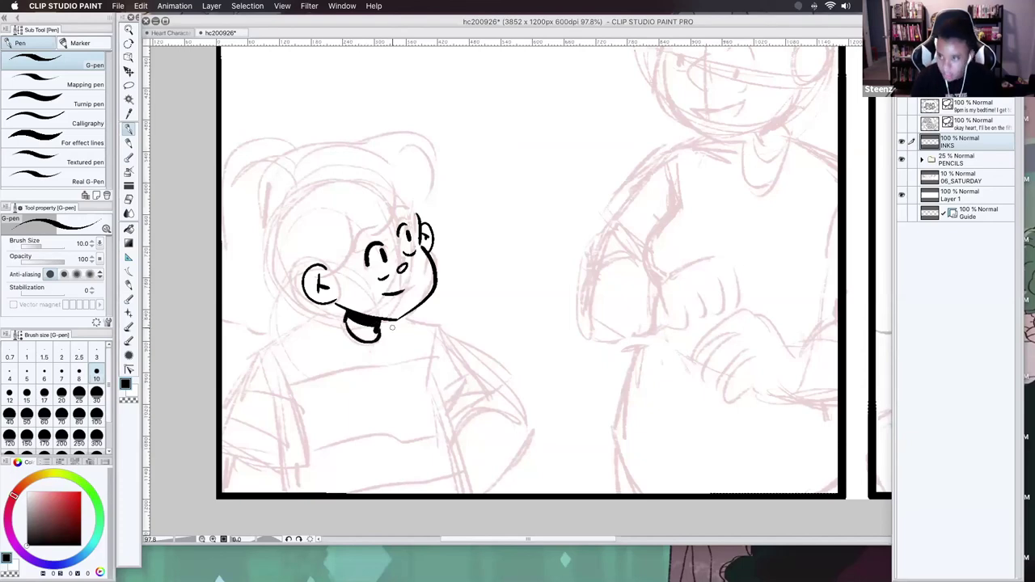
pyautogui.moveTo(357, 251); pyautogui.dragTo(410, 222)
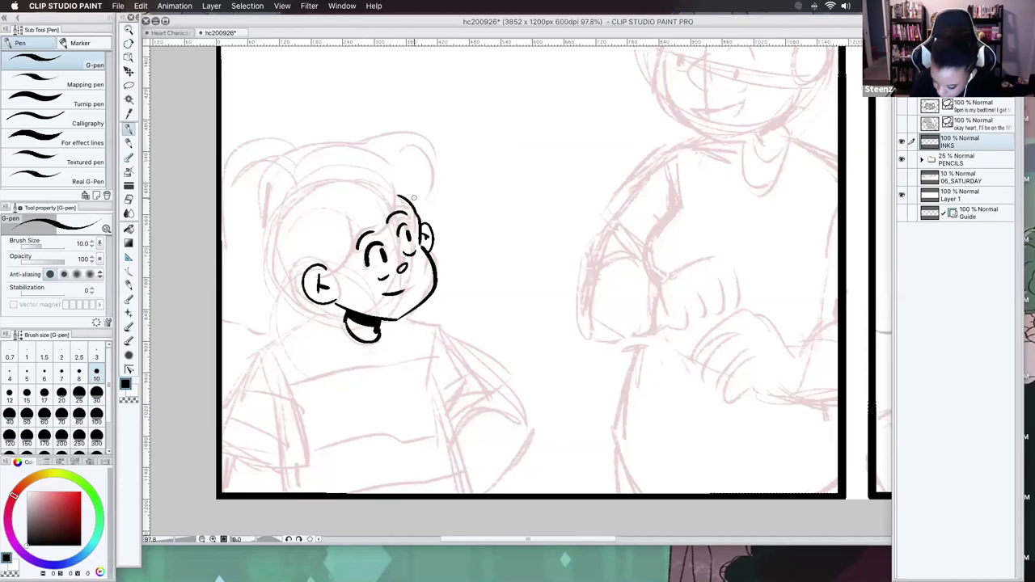
# - Ink the rounded tuft of hair above the girl's forehead and the curved fringe strands down to her ear
pyautogui.moveTo(356, 156)
pyautogui.mouseDown()
pyautogui.moveTo(374, 145)
pyautogui.moveTo(412, 200)
pyautogui.mouseUp()
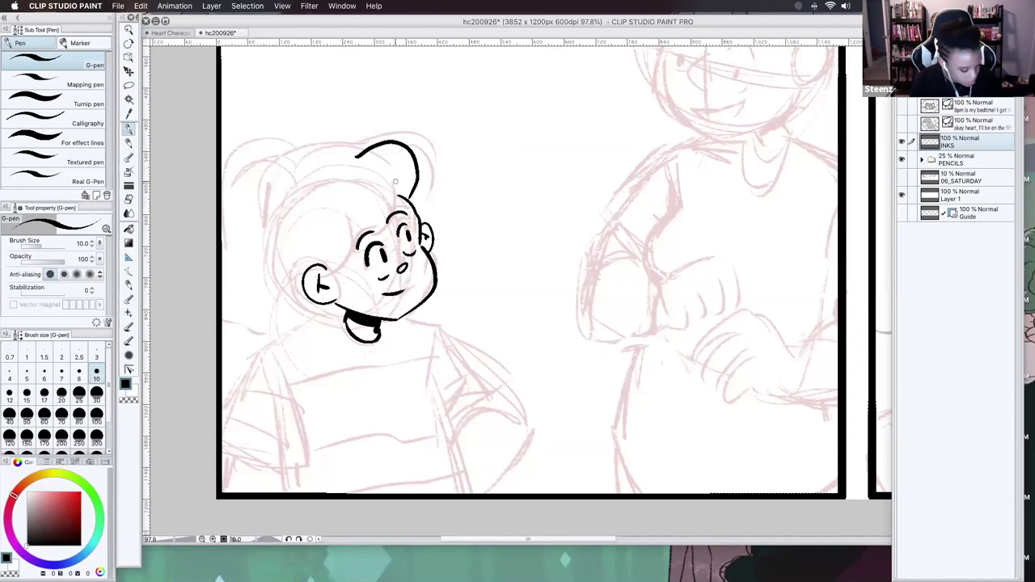
pyautogui.press('super+z')
pyautogui.moveTo(361, 158)
pyautogui.mouseDown()
pyautogui.moveTo(428, 161)
pyautogui.moveTo(419, 201)
pyautogui.mouseUp()
pyautogui.moveTo(389, 165)
pyautogui.mouseDown()
pyautogui.moveTo(372, 212)
pyautogui.moveTo(357, 202)
pyautogui.moveTo(327, 270)
pyautogui.mouseUp()
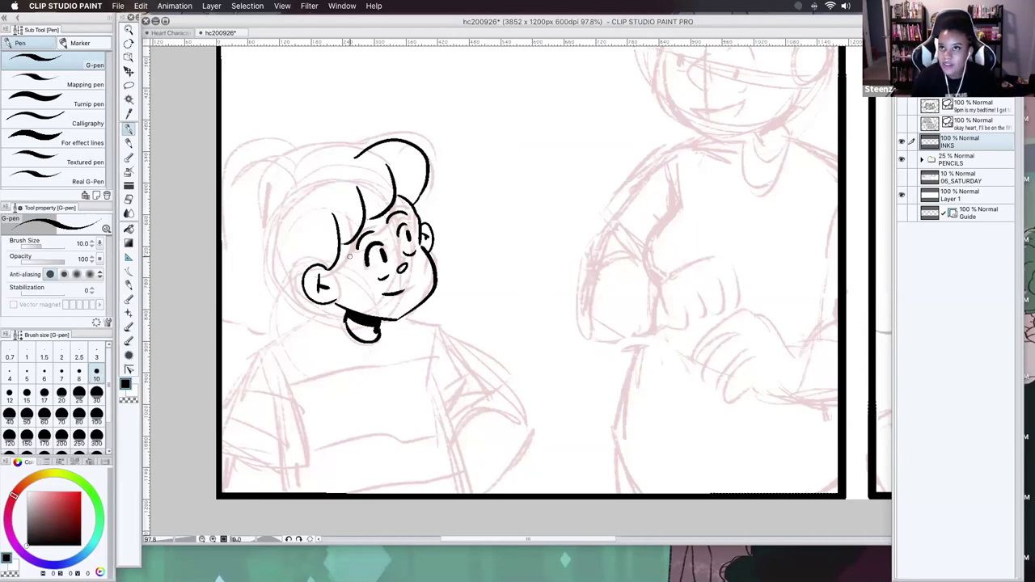
# - Ink the back outline of the girl's head and her ponytail with its wavy lower edge
pyautogui.moveTo(355, 155); pyautogui.dragTo(261, 240)
pyautogui.press('super+z')
pyautogui.moveTo(361, 153)
pyautogui.mouseDown()
pyautogui.moveTo(263, 209)
pyautogui.moveTo(262, 227)
pyautogui.moveTo(296, 293)
pyautogui.moveTo(331, 306)
pyautogui.mouseUp()
pyautogui.moveTo(267, 249); pyautogui.dragTo(265, 225)
pyautogui.moveTo(309, 168)
pyautogui.mouseDown()
pyautogui.moveTo(229, 202)
pyautogui.moveTo(233, 241)
pyautogui.moveTo(219, 277)
pyautogui.mouseUp()
pyautogui.moveTo(221, 317)
pyautogui.mouseDown()
pyautogui.moveTo(312, 322)
pyautogui.moveTo(318, 313)
pyautogui.mouseUp()
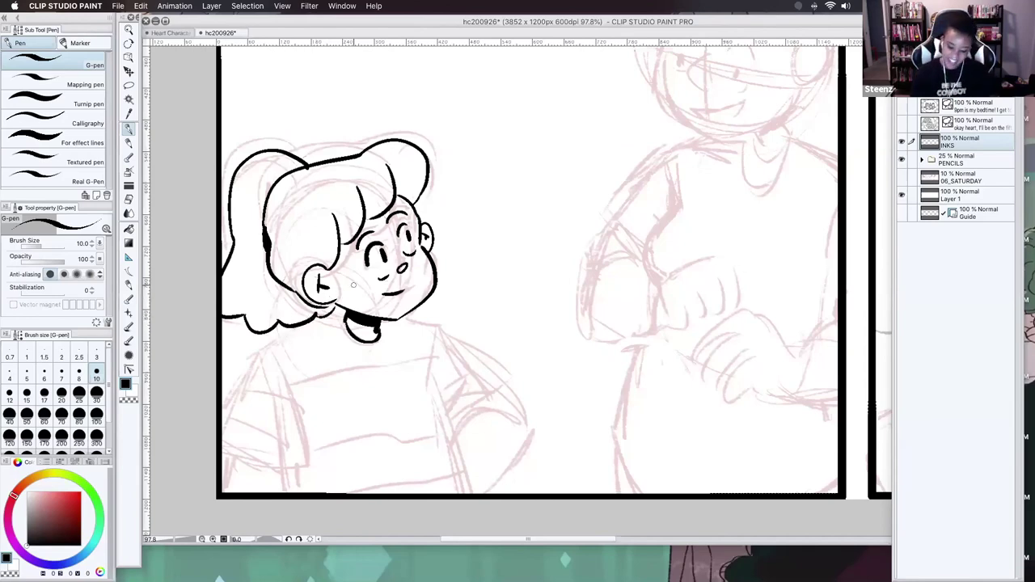
# - Ink the outline of the girl's T-shirt, including the shoulders, both short sleeves and the torso sides
pyautogui.moveTo(539, 340); pyautogui.dragTo(499, 261)
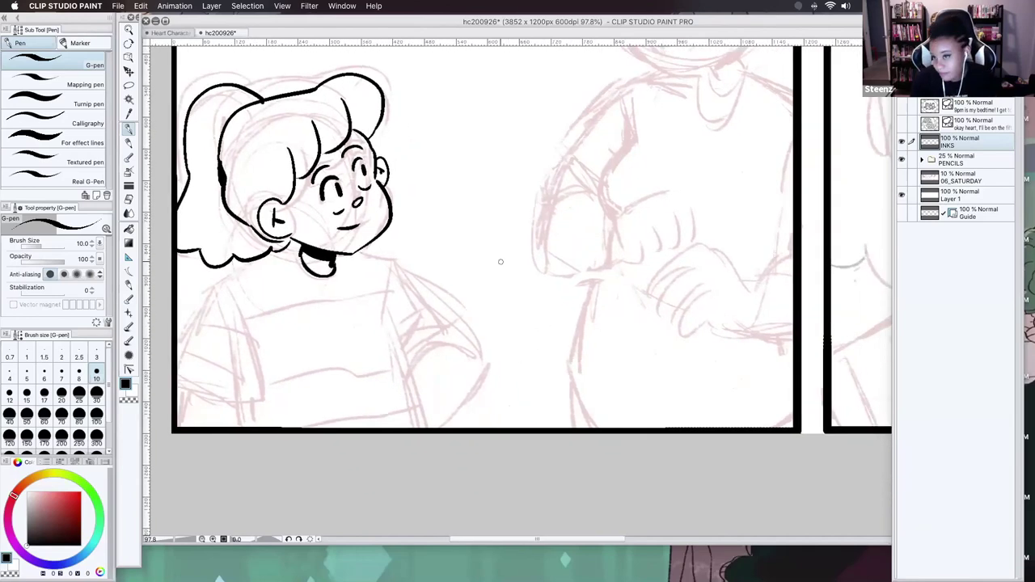
pyautogui.moveTo(297, 248); pyautogui.dragTo(220, 283)
pyautogui.moveTo(356, 255); pyautogui.dragTo(406, 267)
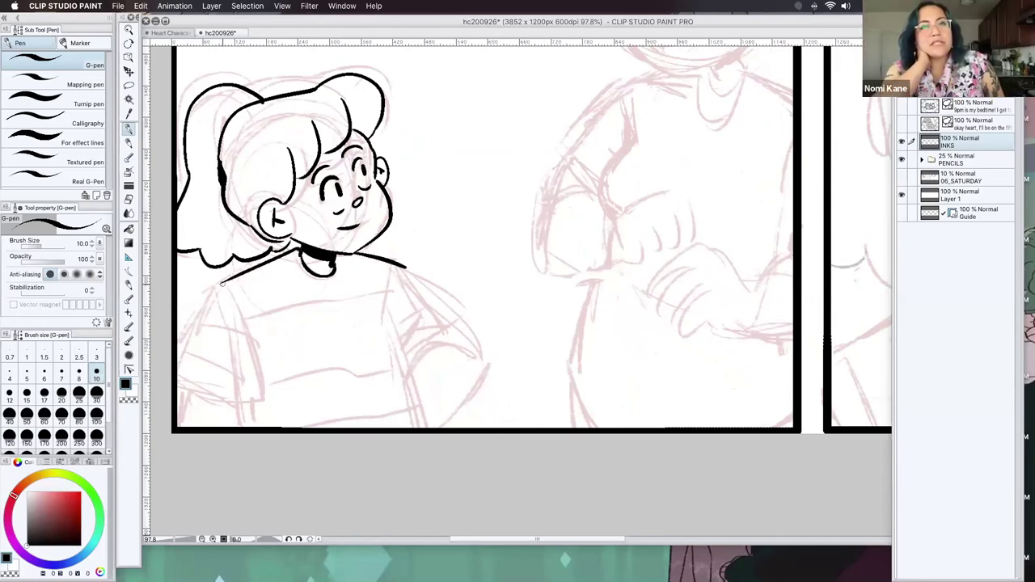
pyautogui.moveTo(222, 282); pyautogui.dragTo(179, 373)
pyautogui.moveTo(405, 268); pyautogui.dragTo(456, 330)
pyautogui.moveTo(402, 356); pyautogui.dragTo(456, 328)
pyautogui.moveTo(178, 379); pyautogui.dragTo(241, 399)
pyautogui.moveTo(226, 284); pyautogui.dragTo(241, 399)
pyautogui.moveTo(392, 268); pyautogui.dragTo(408, 362)
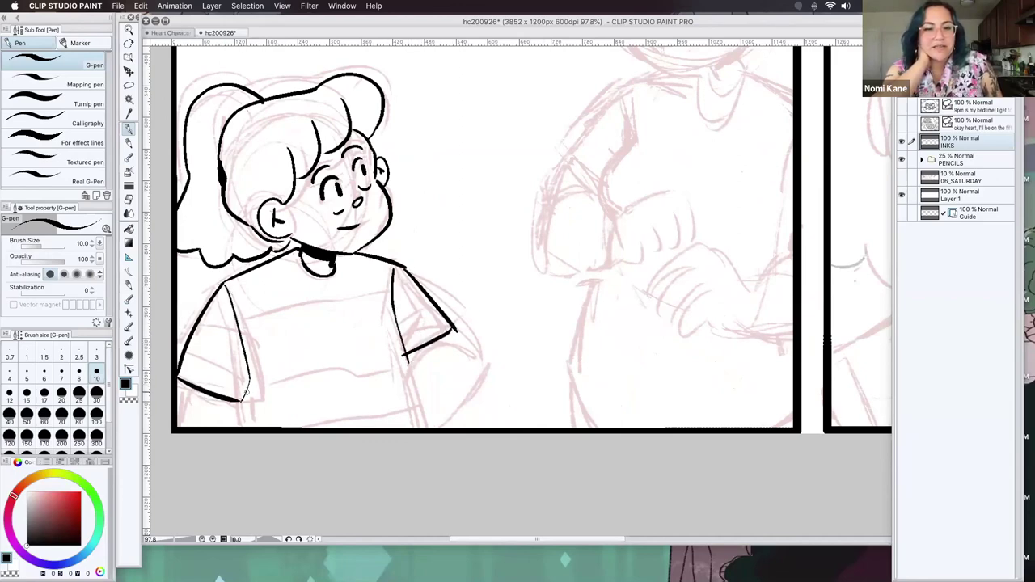
pyautogui.moveTo(249, 397); pyautogui.dragTo(258, 429)
pyautogui.moveTo(403, 346); pyautogui.dragTo(417, 427)
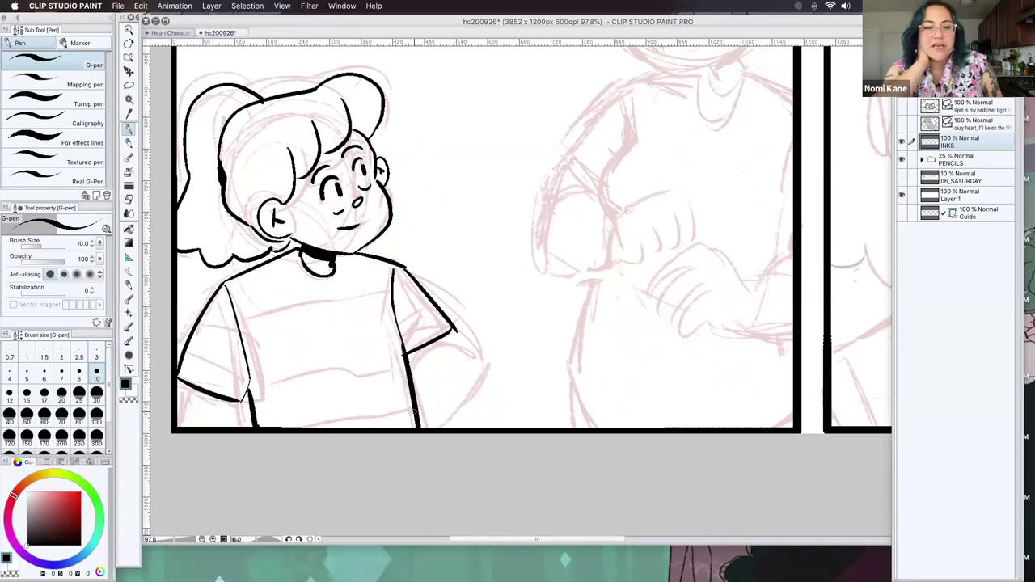
# - Ink the girl's bent arms below the sleeves and fill a black shadow under the near sleeve's hem
pyautogui.moveTo(442, 311); pyautogui.dragTo(428, 425)
pyautogui.moveTo(412, 362); pyautogui.dragTo(446, 353)
pyautogui.moveTo(179, 380); pyautogui.dragTo(182, 427)
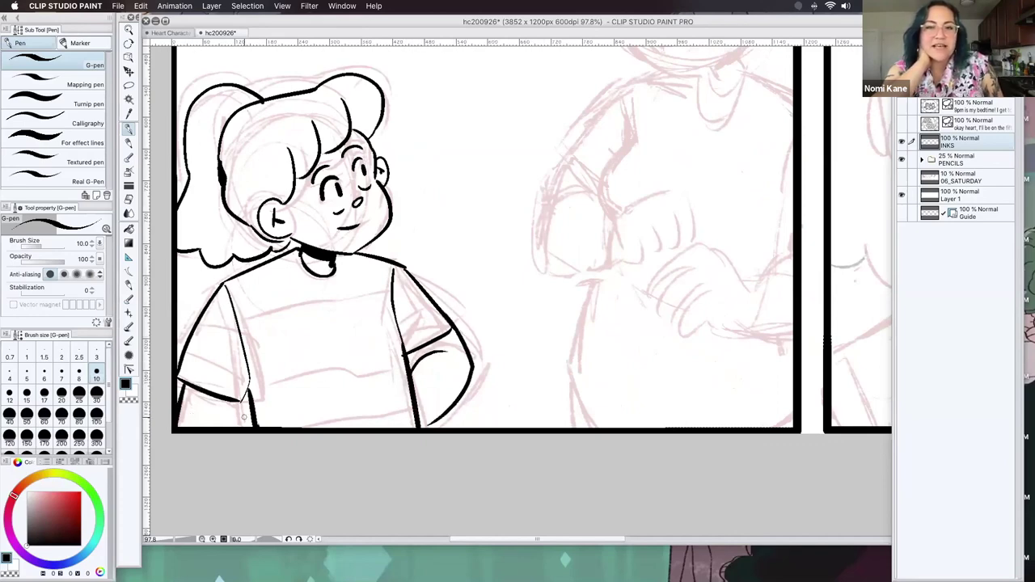
pyautogui.moveTo(251, 385); pyautogui.dragTo(243, 426)
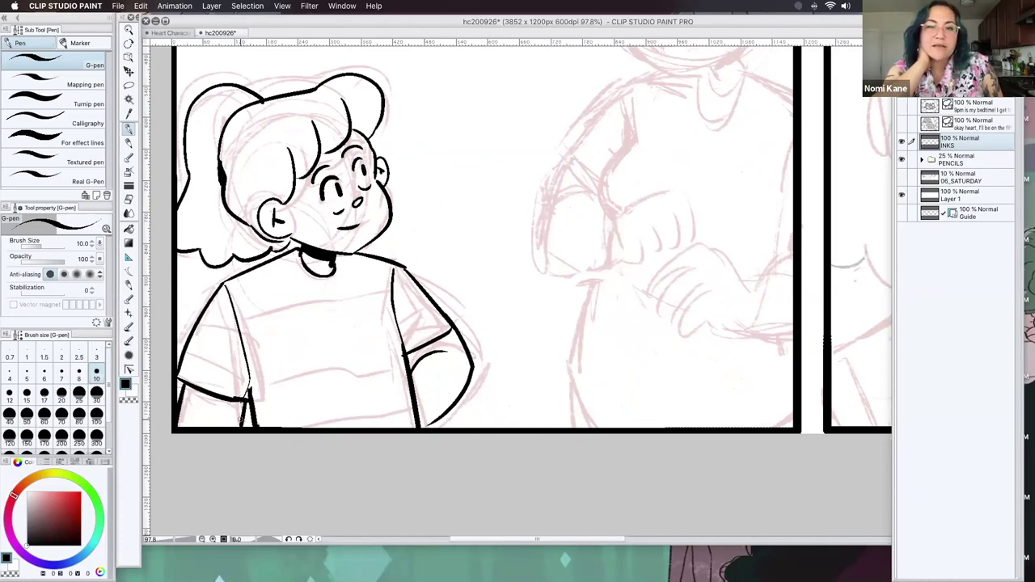
pyautogui.moveTo(199, 425); pyautogui.dragTo(249, 416)
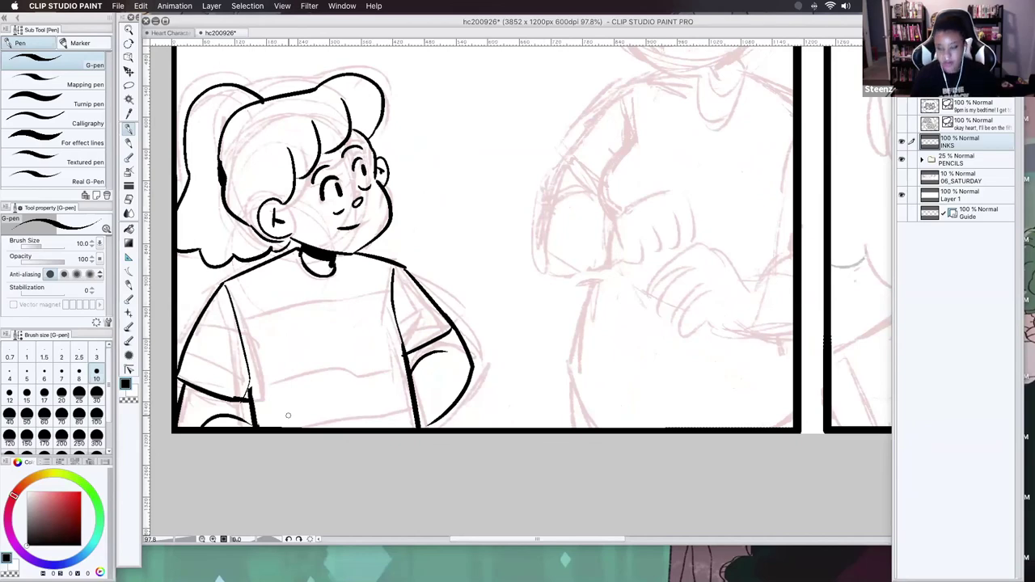
pyautogui.moveTo(190, 392)
pyautogui.mouseDown()
pyautogui.moveTo(235, 404)
pyautogui.moveTo(187, 388)
pyautogui.moveTo(238, 389)
pyautogui.moveTo(241, 403)
pyautogui.moveTo(248, 377)
pyautogui.mouseUp()
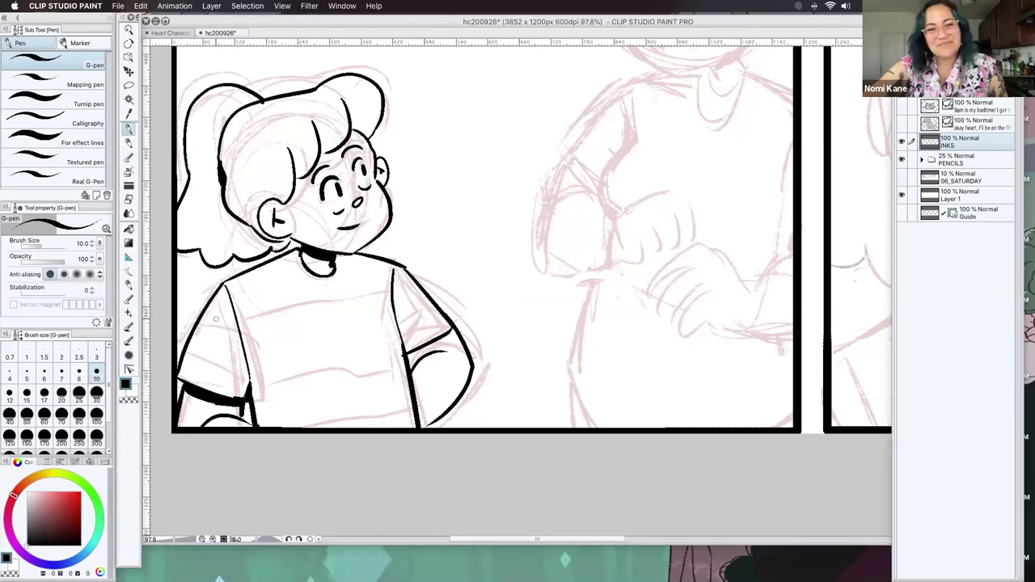
# - Ink the horizontal stripes across both sleeves and the front of the girl's T-shirt
pyautogui.moveTo(198, 326)
pyautogui.mouseDown()
pyautogui.moveTo(242, 343)
pyautogui.moveTo(246, 382)
pyautogui.mouseUp()
pyautogui.moveTo(393, 309); pyautogui.dragTo(423, 288)
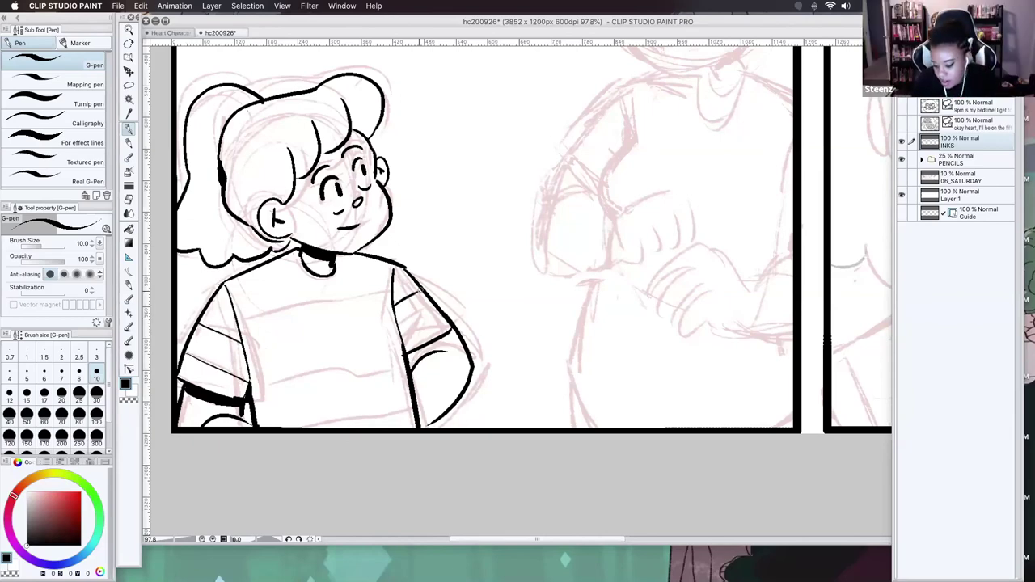
pyautogui.moveTo(400, 335); pyautogui.dragTo(442, 312)
pyautogui.moveTo(418, 293); pyautogui.dragTo(424, 287)
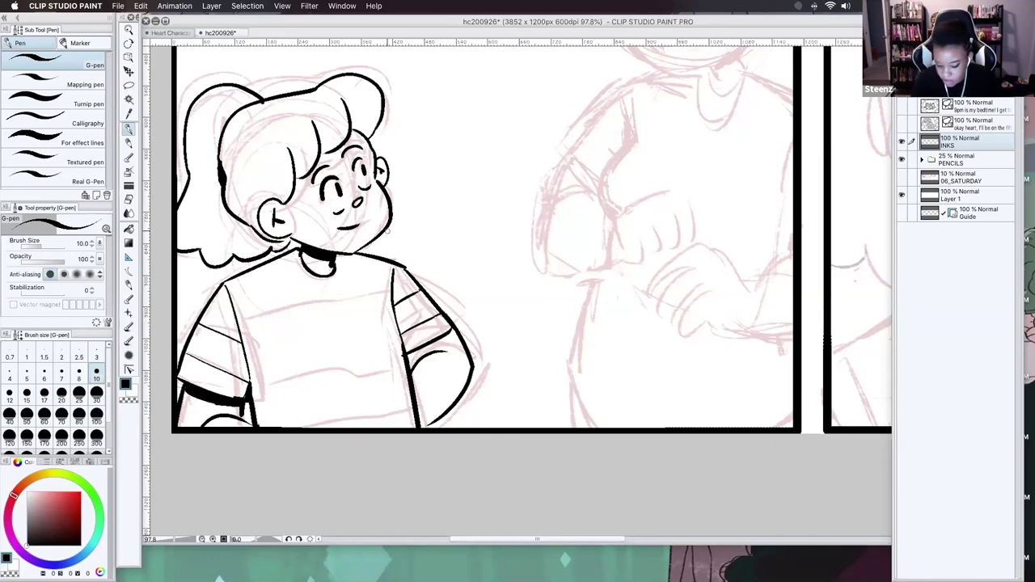
pyautogui.moveTo(240, 309); pyautogui.dragTo(393, 288)
pyautogui.moveTo(246, 357); pyautogui.dragTo(403, 333)
pyautogui.moveTo(259, 405); pyautogui.dragTo(391, 386)
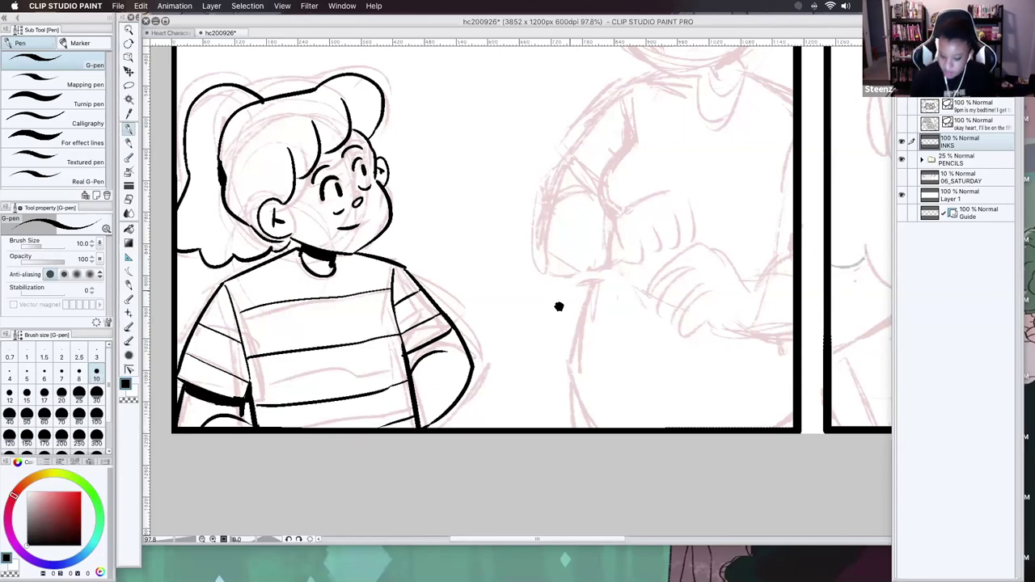
# - Ink the adult character's eyes, open smiling mouth and eyebrows in the first panel
pyautogui.scroll(5, 559, 306)
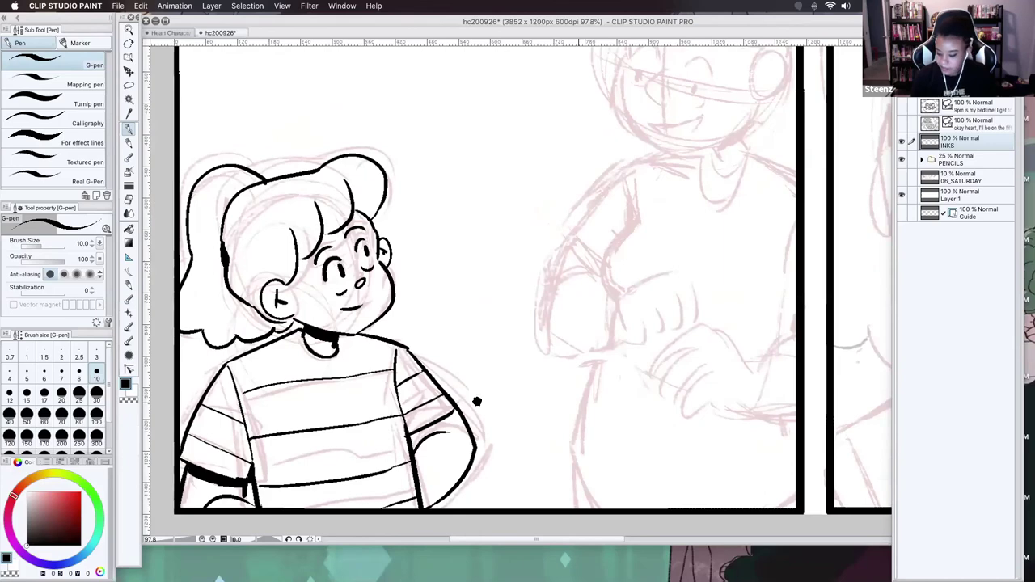
pyautogui.hscroll(5, 477, 402)
pyautogui.scroll(4, 477, 402)
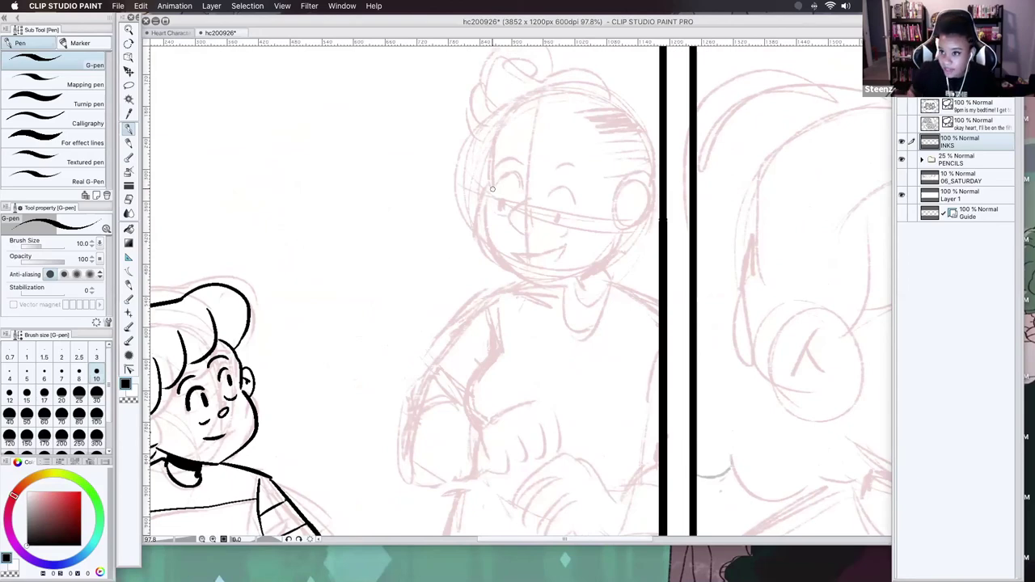
pyautogui.moveTo(495, 190)
pyautogui.mouseDown()
pyautogui.moveTo(520, 187)
pyautogui.moveTo(496, 212)
pyautogui.moveTo(571, 189)
pyautogui.moveTo(562, 225)
pyautogui.mouseUp()
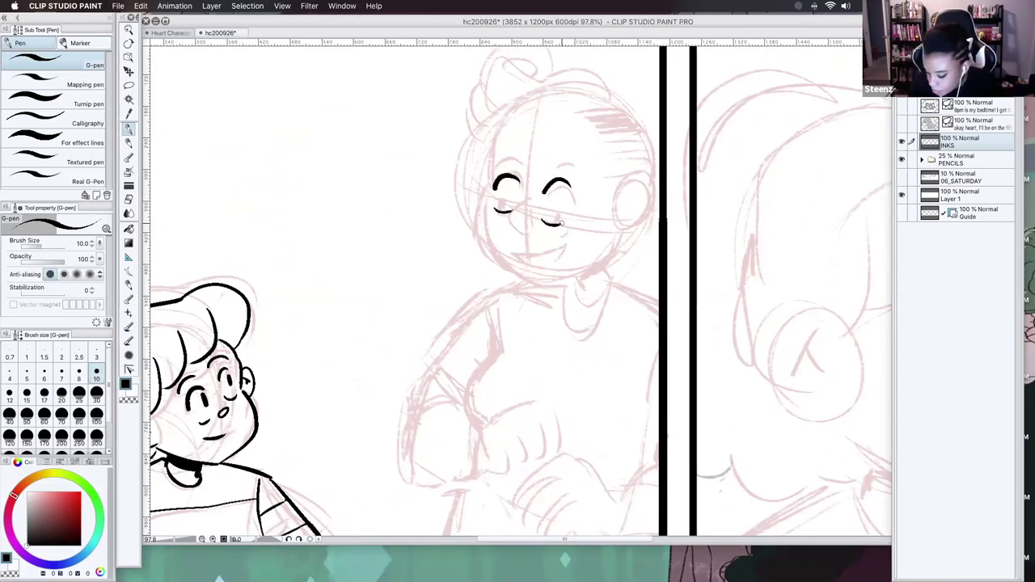
pyautogui.moveTo(502, 198); pyautogui.dragTo(503, 206)
pyautogui.moveTo(545, 207); pyautogui.dragTo(548, 220)
pyautogui.moveTo(551, 252)
pyautogui.mouseDown()
pyautogui.moveTo(567, 241)
pyautogui.moveTo(546, 267)
pyautogui.moveTo(562, 263)
pyautogui.mouseUp()
pyautogui.hotkey('ctrl', 'z')
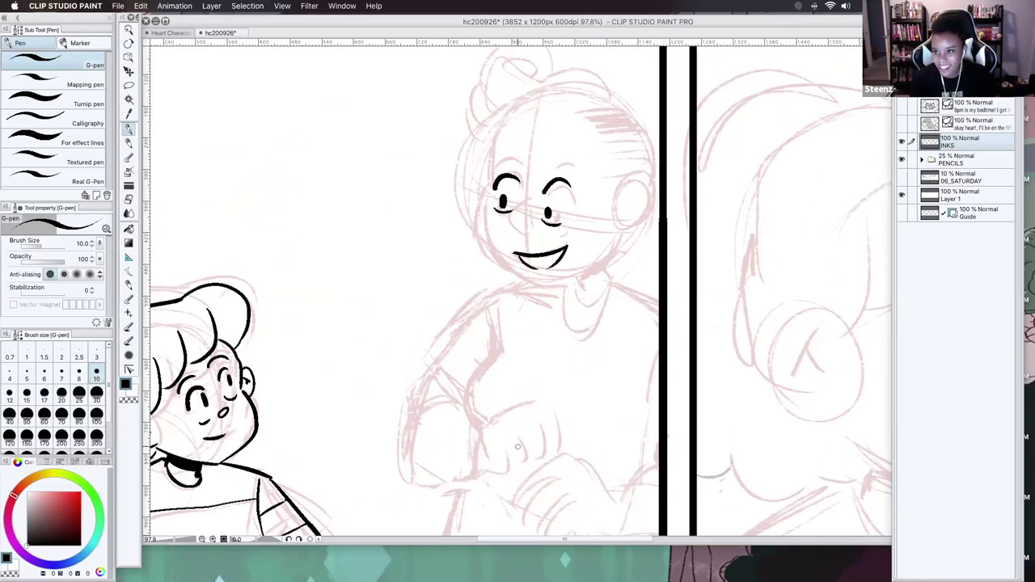
pyautogui.moveTo(522, 255); pyautogui.dragTo(531, 264)
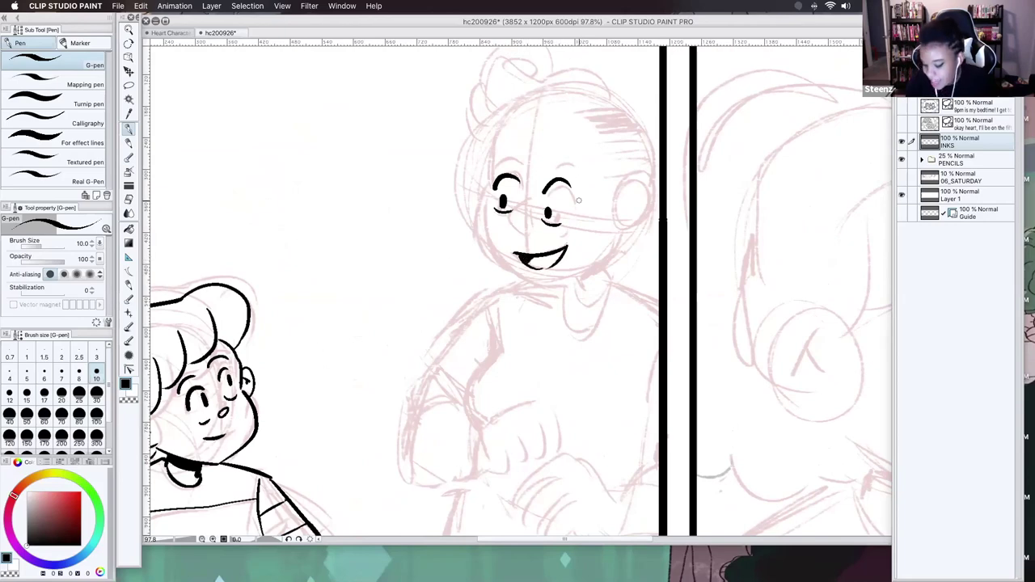
pyautogui.moveTo(546, 168); pyautogui.dragTo(570, 165)
pyautogui.moveTo(494, 166); pyautogui.dragTo(517, 163)
# - Ink the adult's face outline and ear, and add the neck lines with a solid black shadow under the jaw
pyautogui.moveTo(495, 125)
pyautogui.mouseDown()
pyautogui.moveTo(486, 191)
pyautogui.moveTo(521, 265)
pyautogui.mouseUp()
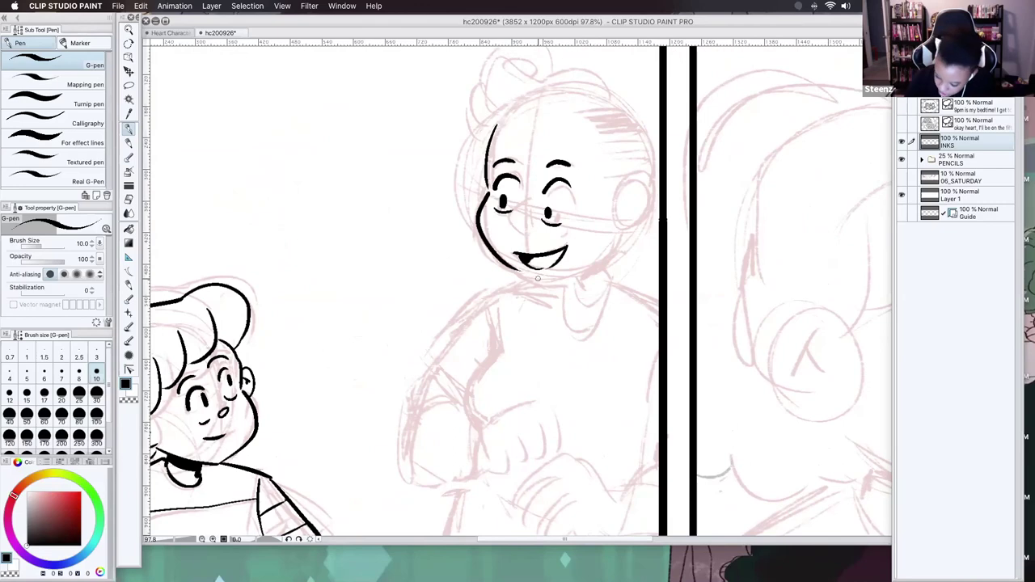
pyautogui.press('super+z')
pyautogui.moveTo(487, 196)
pyautogui.mouseDown()
pyautogui.moveTo(482, 244)
pyautogui.moveTo(540, 291)
pyautogui.moveTo(605, 264)
pyautogui.moveTo(615, 247)
pyautogui.mouseUp()
pyautogui.moveTo(613, 202)
pyautogui.mouseDown()
pyautogui.moveTo(632, 191)
pyautogui.moveTo(636, 236)
pyautogui.moveTo(626, 223)
pyautogui.moveTo(613, 251)
pyautogui.mouseUp()
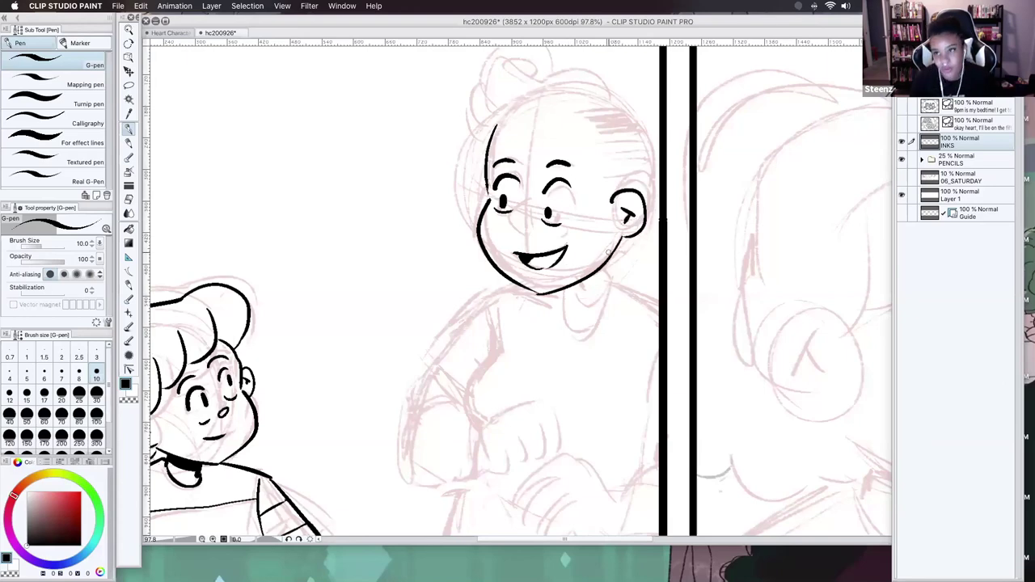
pyautogui.moveTo(573, 285); pyautogui.dragTo(577, 297)
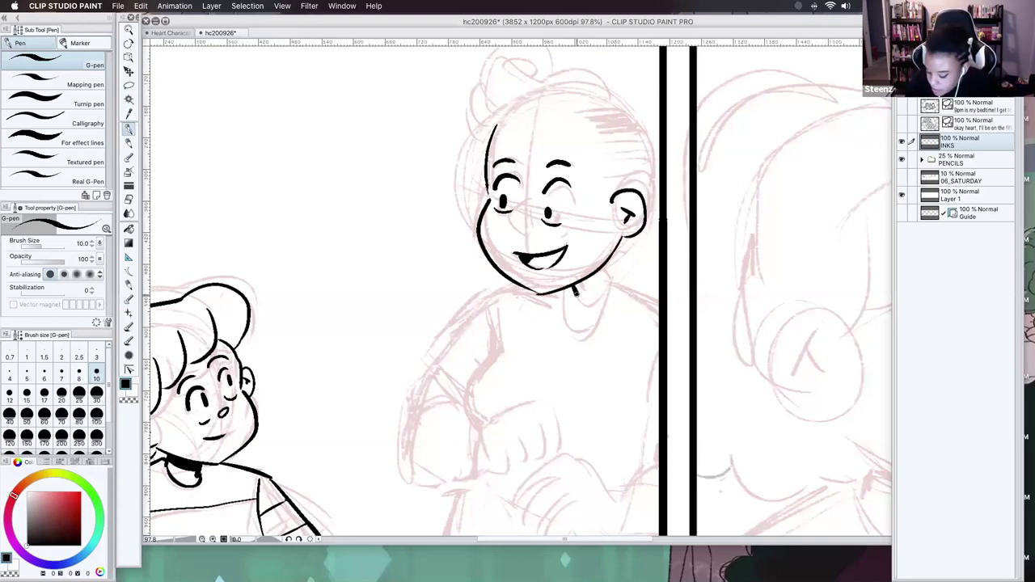
pyautogui.moveTo(614, 262)
pyautogui.mouseDown()
pyautogui.moveTo(576, 290)
pyautogui.moveTo(603, 268)
pyautogui.mouseUp()
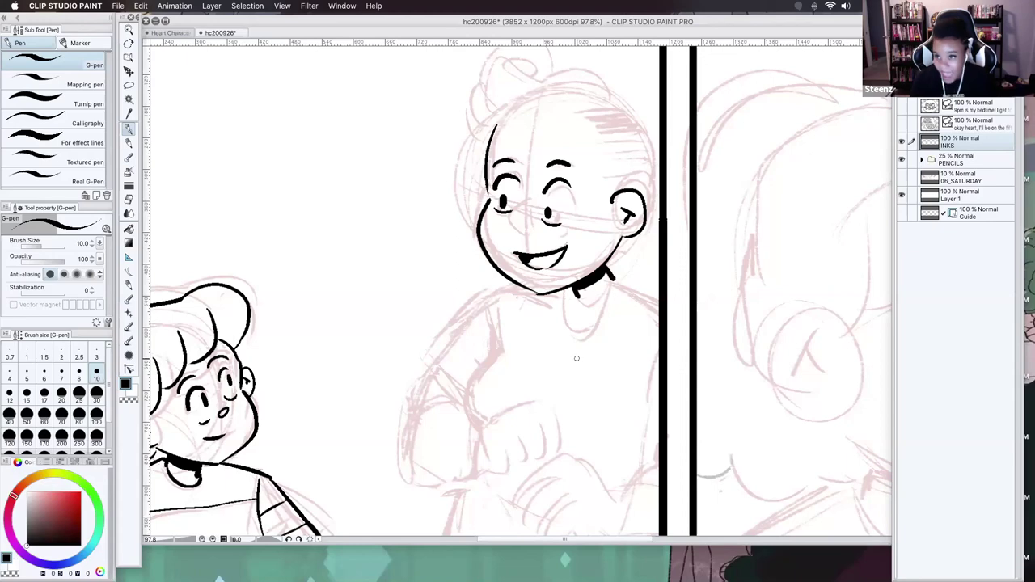
# - Ink the adult's shirt collar and shoulder lines, plus the curled bun, hair outline and short hairline strokes above the ear
pyautogui.moveTo(573, 294)
pyautogui.mouseDown()
pyautogui.moveTo(579, 322)
pyautogui.moveTo(618, 280)
pyautogui.moveTo(659, 298)
pyautogui.mouseUp()
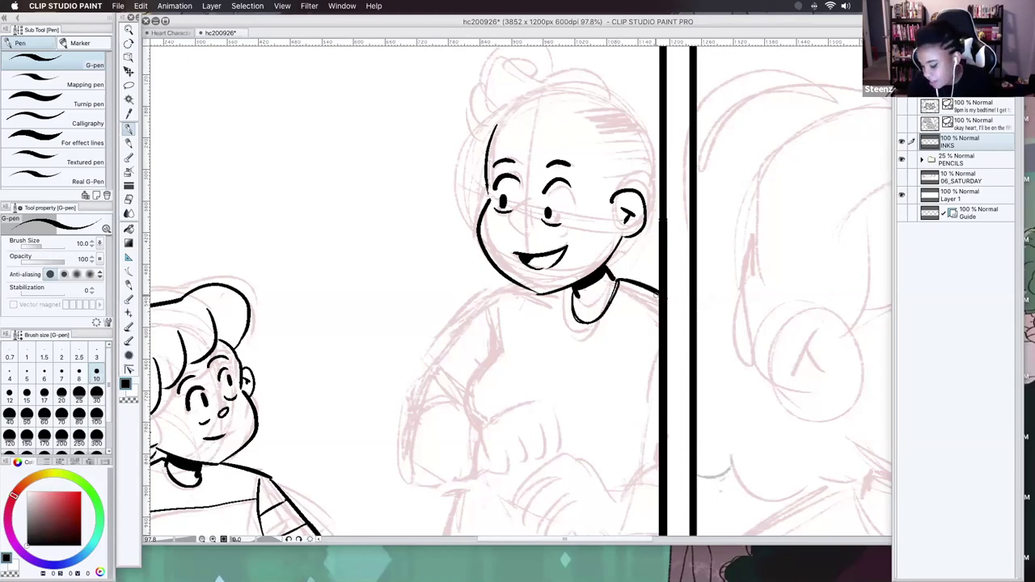
pyautogui.moveTo(531, 289); pyautogui.dragTo(467, 305)
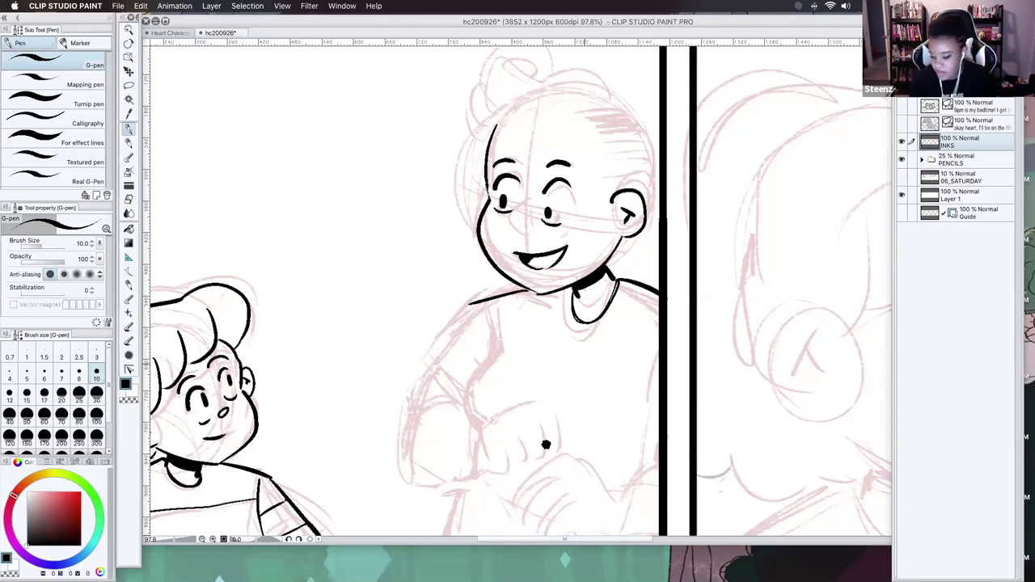
pyautogui.scroll(3, 548, 443)
pyautogui.hscroll(1, 547, 443)
pyautogui.moveTo(576, 190)
pyautogui.mouseDown()
pyautogui.moveTo(490, 167)
pyautogui.moveTo(496, 147)
pyautogui.moveTo(466, 134)
pyautogui.moveTo(444, 175)
pyautogui.moveTo(441, 162)
pyautogui.moveTo(433, 208)
pyautogui.moveTo(450, 221)
pyautogui.moveTo(459, 207)
pyautogui.mouseUp()
pyautogui.moveTo(550, 197)
pyautogui.mouseDown()
pyautogui.moveTo(579, 193)
pyautogui.moveTo(608, 267)
pyautogui.mouseUp()
pyautogui.moveTo(555, 199); pyautogui.dragTo(597, 207)
pyautogui.moveTo(566, 213)
pyautogui.mouseDown()
pyautogui.moveTo(597, 213)
pyautogui.moveTo(605, 225)
pyautogui.mouseUp()
pyautogui.moveTo(579, 236)
pyautogui.mouseDown()
pyautogui.moveTo(604, 238)
pyautogui.moveTo(610, 278)
pyautogui.mouseUp()
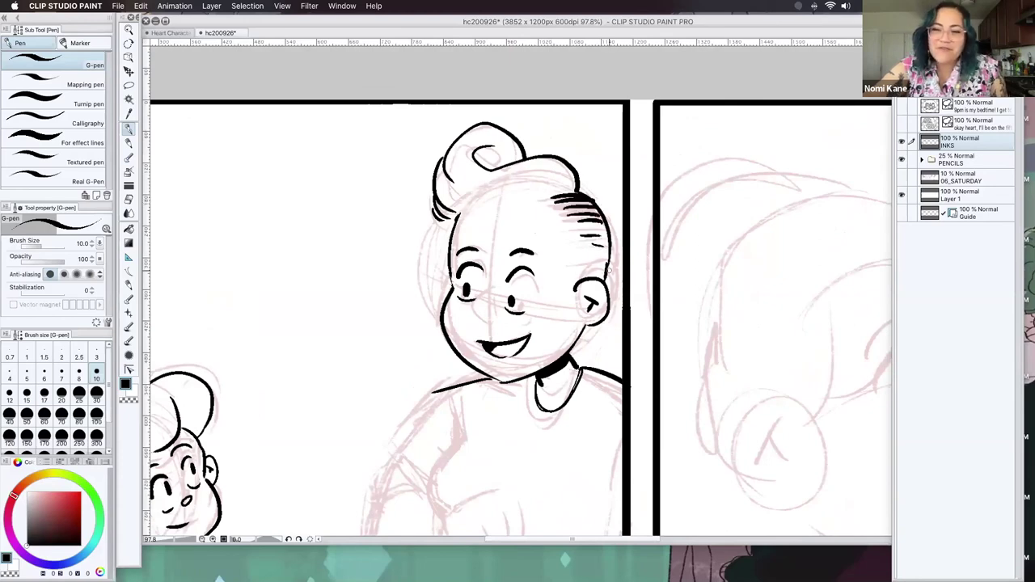
# - Ink the adult's near T-shirt sleeve with its hem and the short chest line beneath the sleeve
pyautogui.scroll(-3, 635, 424)
pyautogui.scroll(-3, 633, 344)
pyautogui.moveTo(475, 267); pyautogui.dragTo(453, 368)
pyautogui.scroll(-3, 654, 391)
pyautogui.moveTo(466, 176)
pyautogui.mouseDown()
pyautogui.moveTo(409, 241)
pyautogui.moveTo(455, 272)
pyautogui.mouseUp()
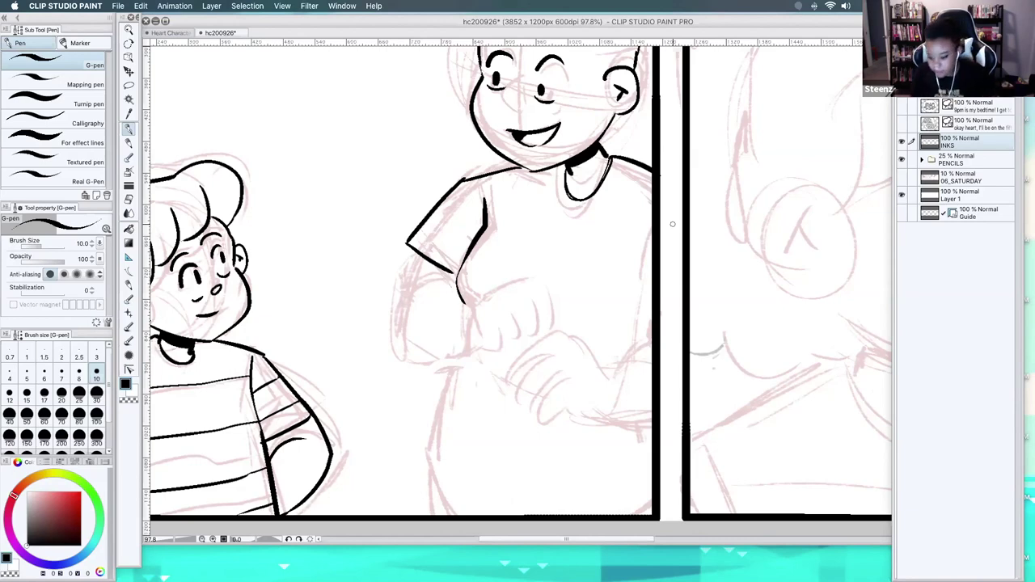
# - Ink the adult's near arm bent across the body, ending in a closed fist with separate fingers
pyautogui.moveTo(414, 255); pyautogui.dragTo(408, 347)
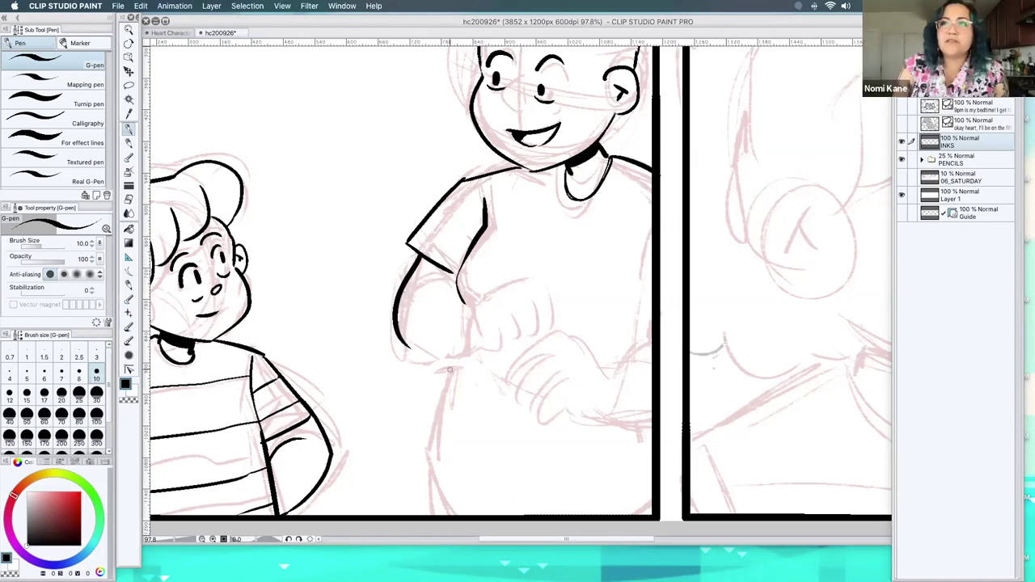
pyautogui.press('super+z')
pyautogui.moveTo(421, 271); pyautogui.dragTo(409, 361)
pyautogui.moveTo(399, 325)
pyautogui.mouseDown()
pyautogui.moveTo(419, 308)
pyautogui.moveTo(475, 312)
pyautogui.mouseUp()
pyautogui.press('super+z')
pyautogui.moveTo(409, 357); pyautogui.dragTo(457, 368)
pyautogui.moveTo(415, 317)
pyautogui.mouseDown()
pyautogui.moveTo(484, 304)
pyautogui.moveTo(524, 270)
pyautogui.moveTo(554, 318)
pyautogui.moveTo(514, 340)
pyautogui.mouseUp()
pyautogui.moveTo(503, 310)
pyautogui.mouseDown()
pyautogui.moveTo(495, 348)
pyautogui.moveTo(482, 348)
pyautogui.mouseUp()
pyautogui.moveTo(553, 312)
pyautogui.mouseDown()
pyautogui.moveTo(489, 340)
pyautogui.moveTo(500, 353)
pyautogui.moveTo(541, 336)
pyautogui.moveTo(513, 356)
pyautogui.moveTo(455, 366)
pyautogui.moveTo(517, 353)
pyautogui.moveTo(457, 364)
pyautogui.mouseUp()
pyautogui.hotkey('ctrl', 'z')
pyautogui.hotkey('ctrl', 'z')
pyautogui.hotkey('ctrl', 'z')
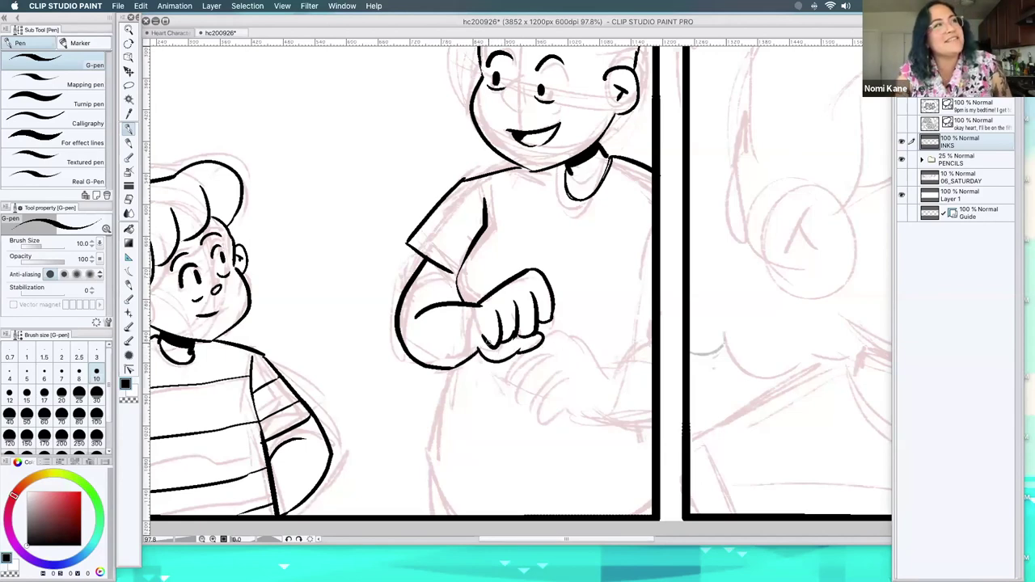
# - Ink the adult's far sleeve at the panel edge, the forearm and the second hand with curled fingers
pyautogui.hscroll(5, 517, 283)
pyautogui.moveTo(487, 209); pyautogui.dragTo(497, 283)
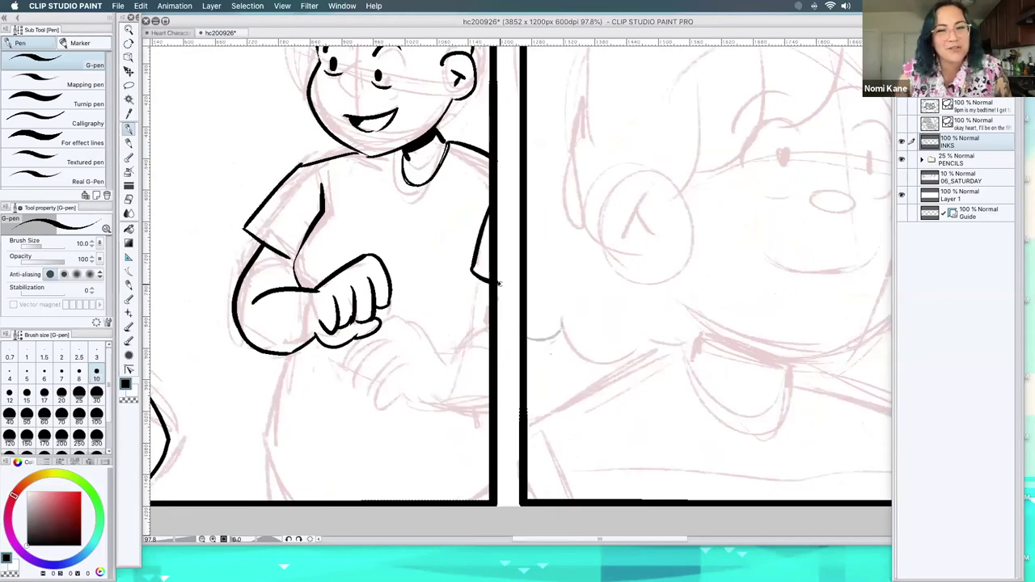
pyautogui.moveTo(489, 327); pyautogui.dragTo(447, 364)
pyautogui.moveTo(408, 323)
pyautogui.mouseDown()
pyautogui.moveTo(436, 330)
pyautogui.moveTo(403, 324)
pyautogui.moveTo(362, 346)
pyautogui.moveTo(396, 343)
pyautogui.moveTo(360, 372)
pyautogui.mouseUp()
pyautogui.moveTo(400, 341)
pyautogui.mouseDown()
pyautogui.moveTo(369, 388)
pyautogui.moveTo(377, 406)
pyautogui.mouseUp()
pyautogui.moveTo(409, 372)
pyautogui.mouseDown()
pyautogui.moveTo(462, 395)
pyautogui.moveTo(490, 384)
pyautogui.mouseUp()
pyautogui.moveTo(361, 362); pyautogui.dragTo(373, 400)
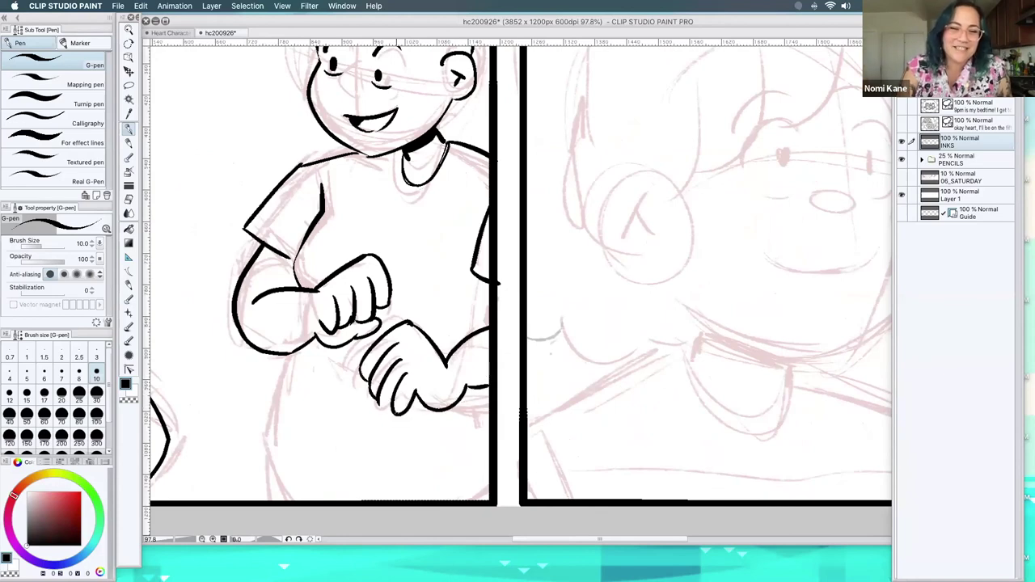
# - Ink the rounded outline of the adult's lower torso down to the first panel's bottom border
pyautogui.moveTo(536, 416); pyautogui.dragTo(648, 327)
pyautogui.moveTo(397, 265)
pyautogui.mouseDown()
pyautogui.moveTo(373, 372)
pyautogui.moveTo(397, 411)
pyautogui.mouseUp()
pyautogui.moveTo(602, 390); pyautogui.dragTo(582, 414)
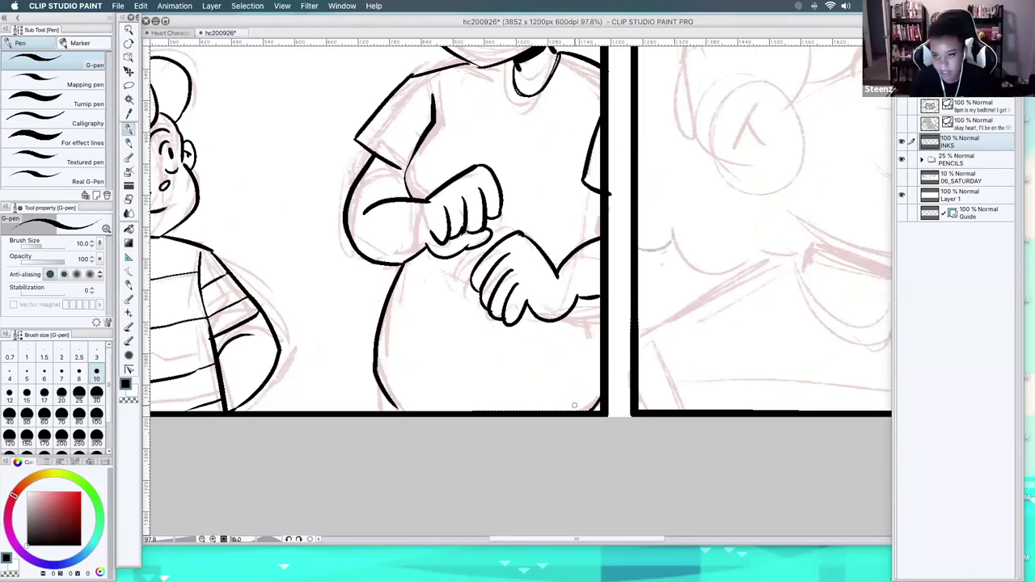
pyautogui.moveTo(379, 385); pyautogui.dragTo(404, 414)
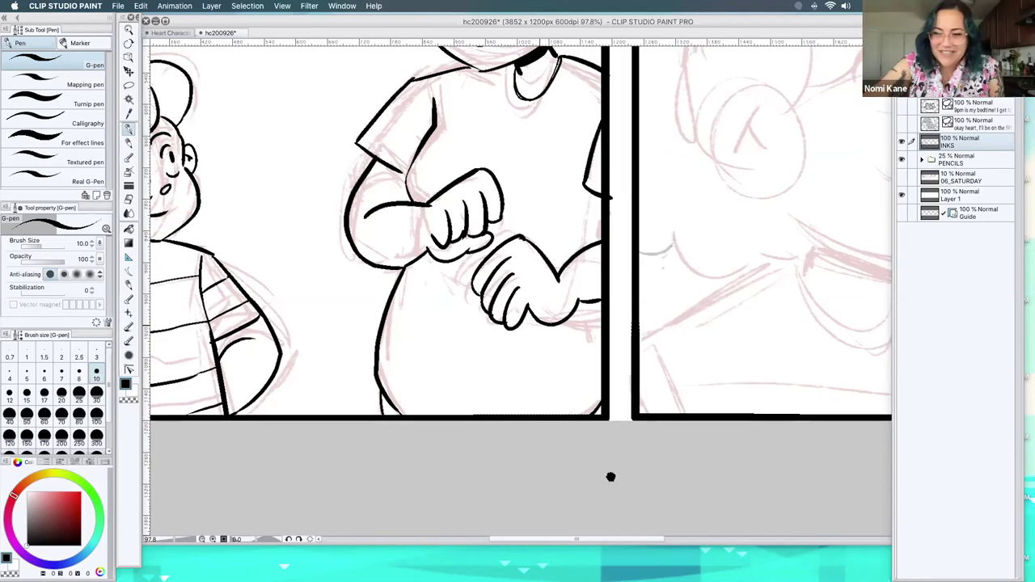
# - Set the G-pen brush size to 12 and ink the girl's eyes with upper lids, pupils and under-eye lines in the second panel
pyautogui.scroll(5, 609, 476)
pyautogui.hscroll(10, 701, 498)
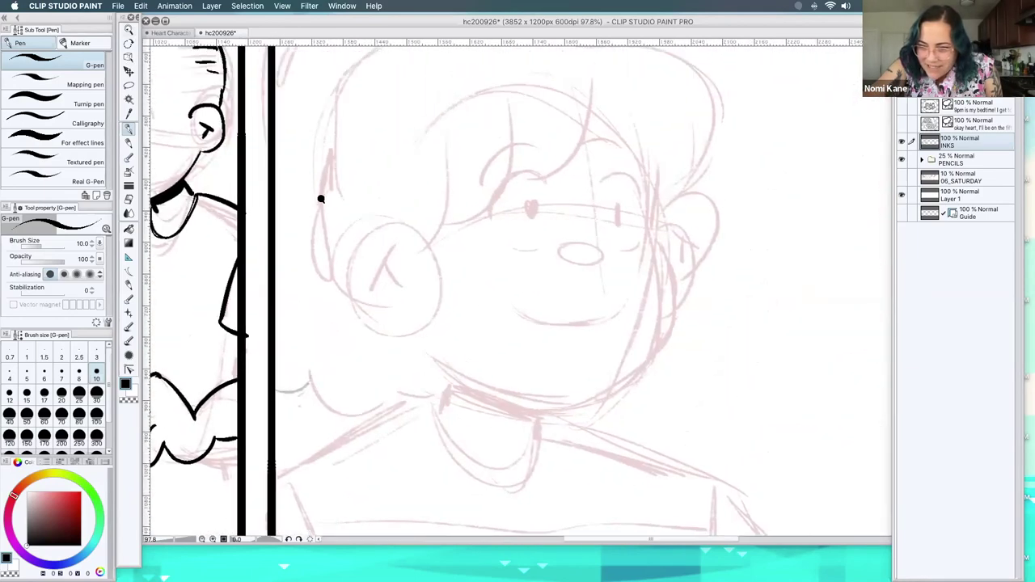
pyautogui.scroll(-3, 497, 423)
pyautogui.click(129, 132)
pyautogui.press(']')
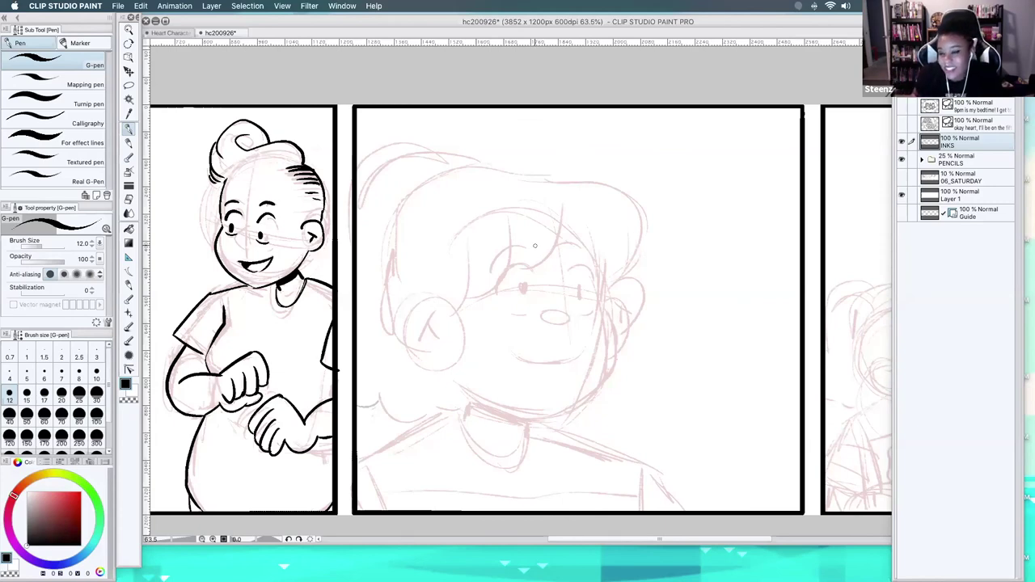
pyautogui.moveTo(495, 293); pyautogui.dragTo(526, 270)
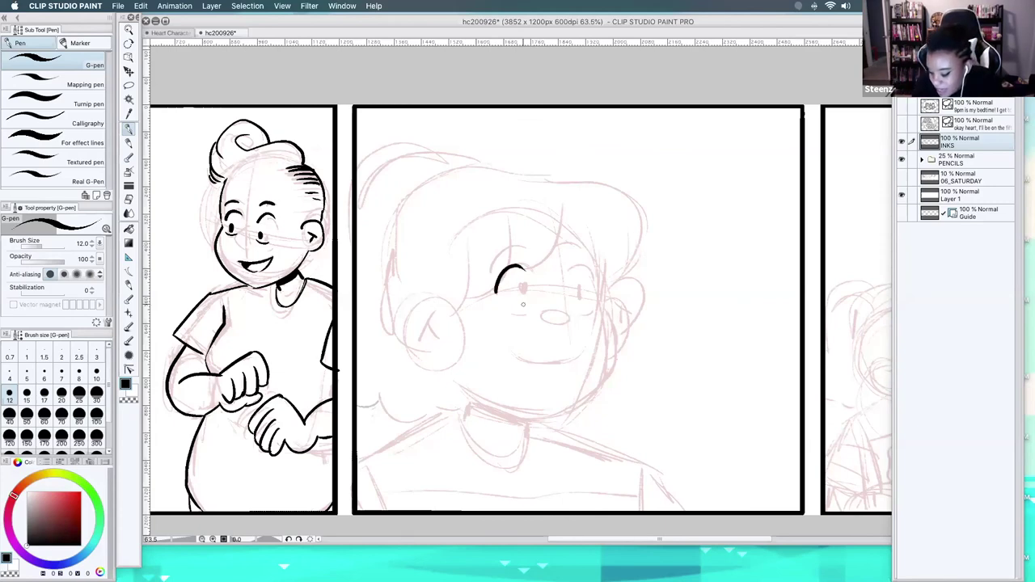
pyautogui.hotkey('ctrl', 'z')
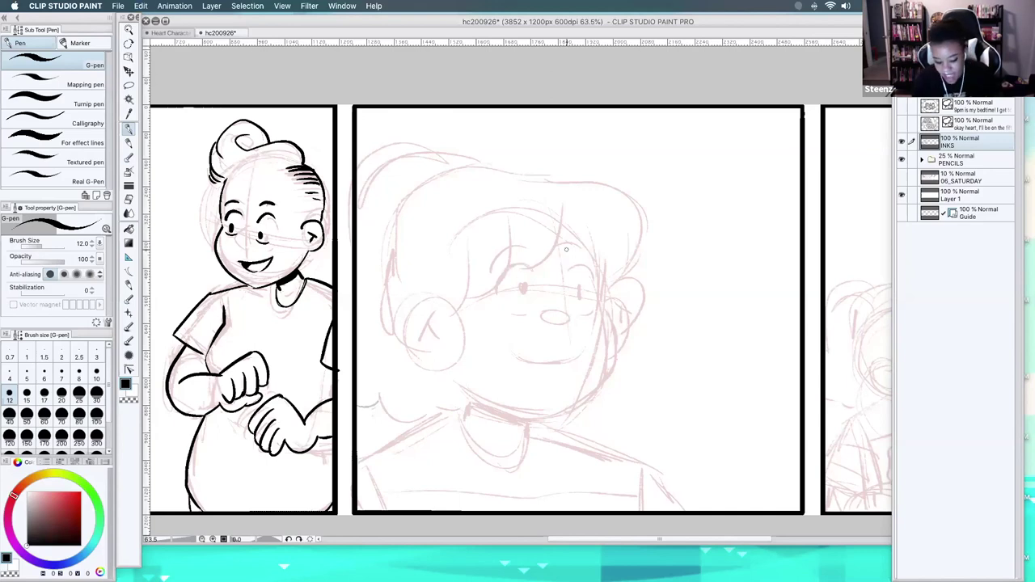
pyautogui.moveTo(497, 292); pyautogui.dragTo(535, 272)
pyautogui.moveTo(510, 312); pyautogui.dragTo(533, 312)
pyautogui.moveTo(562, 273)
pyautogui.mouseDown()
pyautogui.moveTo(568, 261)
pyautogui.moveTo(591, 270)
pyautogui.mouseUp()
pyautogui.moveTo(570, 309); pyautogui.dragTo(594, 308)
pyautogui.moveTo(524, 280)
pyautogui.mouseDown()
pyautogui.moveTo(524, 294)
pyautogui.moveTo(576, 291)
pyautogui.mouseUp()
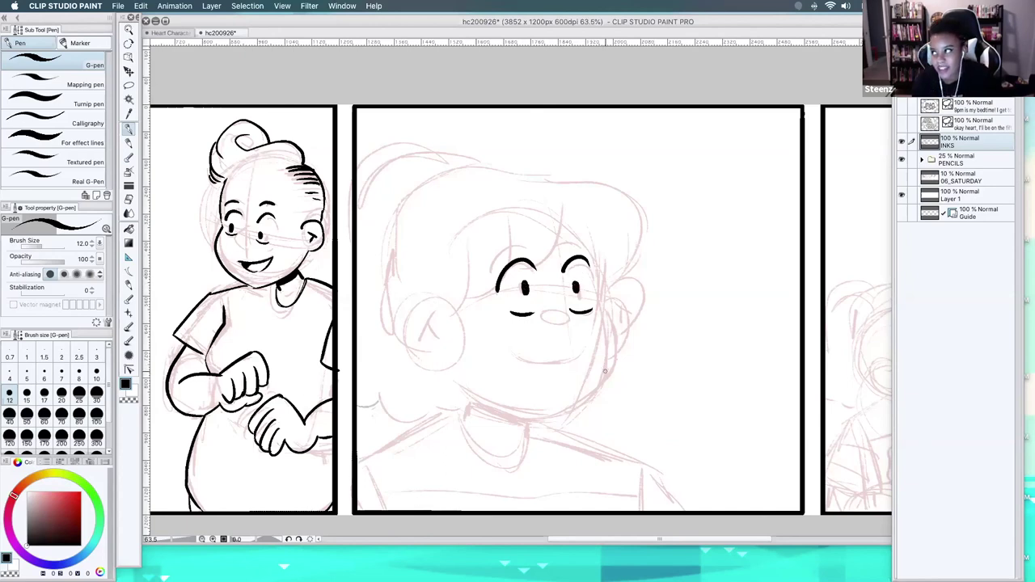
# - Ink the girl's oval nose, both eyebrows and the face outline from the temple around the chin in the second panel
pyautogui.moveTo(554, 314)
pyautogui.mouseDown()
pyautogui.moveTo(544, 321)
pyautogui.moveTo(556, 315)
pyautogui.mouseUp()
pyautogui.moveTo(490, 263)
pyautogui.mouseDown()
pyautogui.moveTo(591, 246)
pyautogui.moveTo(603, 283)
pyautogui.moveTo(620, 366)
pyautogui.moveTo(534, 420)
pyautogui.mouseUp()
pyautogui.moveTo(441, 370)
pyautogui.mouseDown()
pyautogui.moveTo(467, 397)
pyautogui.moveTo(540, 423)
pyautogui.mouseUp()
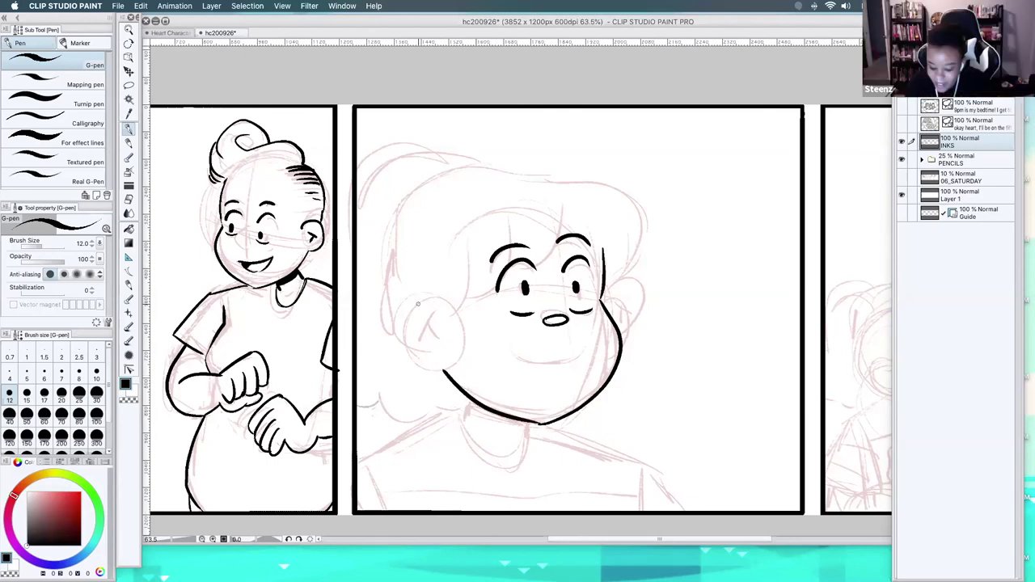
# - Ink both of the girl's ears with their inner fold marks in the second panel
pyautogui.moveTo(444, 301); pyautogui.dragTo(442, 358)
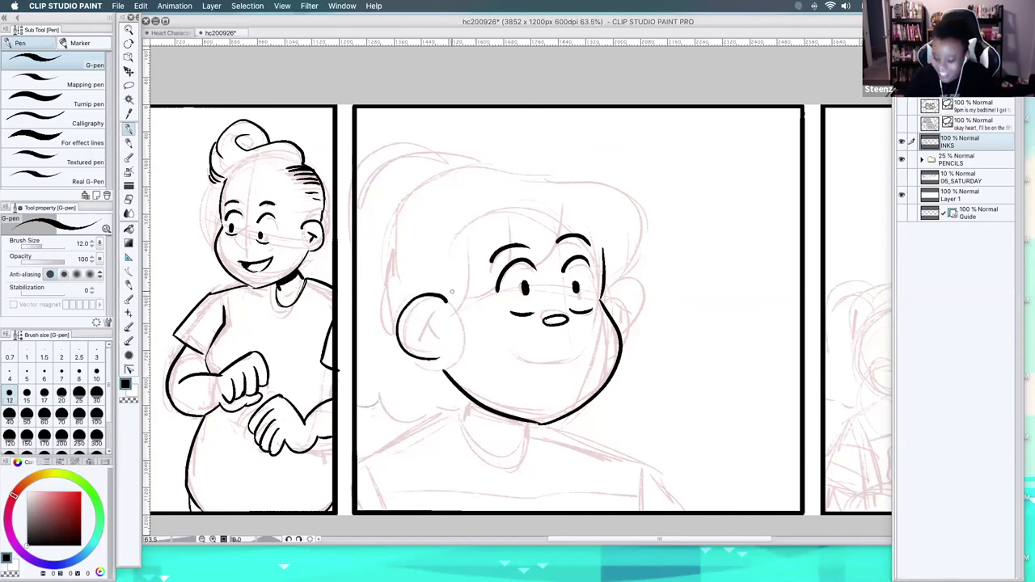
pyautogui.moveTo(439, 360); pyautogui.dragTo(445, 369)
pyautogui.moveTo(432, 312)
pyautogui.mouseDown()
pyautogui.moveTo(420, 337)
pyautogui.moveTo(440, 338)
pyautogui.mouseUp()
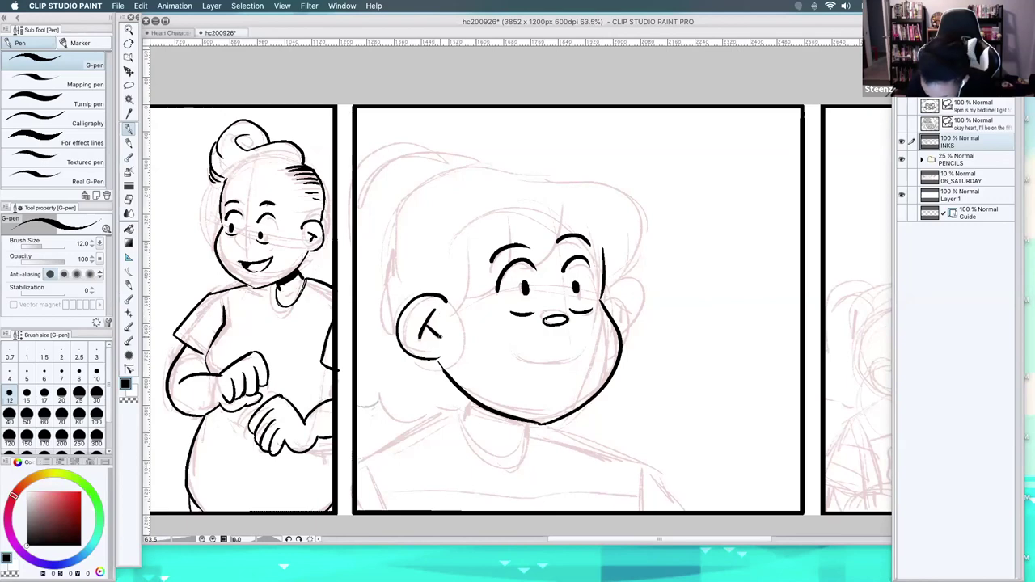
pyautogui.moveTo(603, 279); pyautogui.dragTo(621, 343)
pyautogui.moveTo(608, 295); pyautogui.dragTo(623, 307)
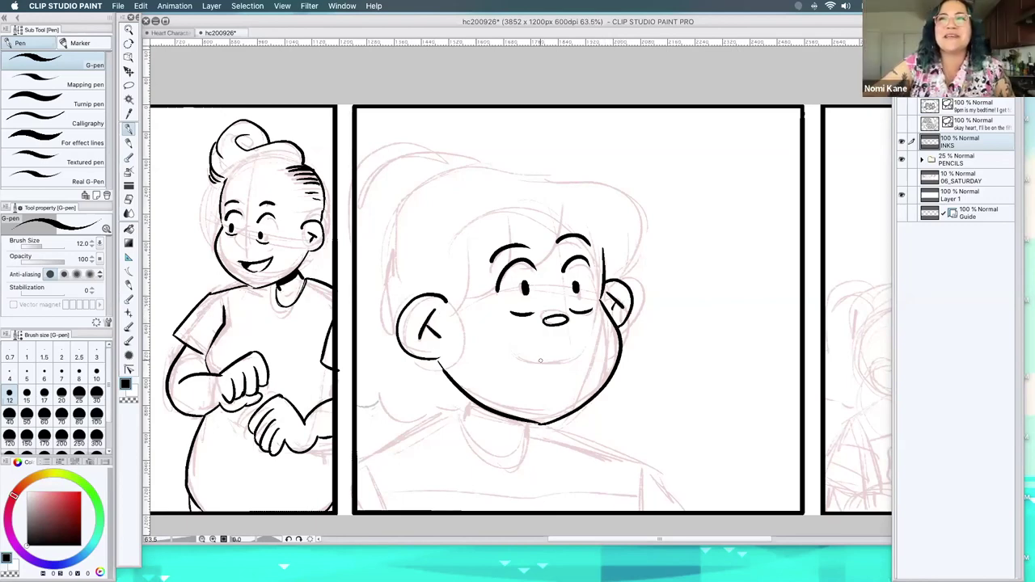
# - Ink the girl's curved smile and her neck lines, filling a solid black shadow under the chin
pyautogui.moveTo(515, 353); pyautogui.dragTo(581, 346)
pyautogui.moveTo(522, 423); pyautogui.dragTo(516, 441)
pyautogui.moveTo(469, 402)
pyautogui.mouseDown()
pyautogui.moveTo(458, 421)
pyautogui.moveTo(517, 428)
pyautogui.mouseUp()
pyautogui.moveTo(467, 403); pyautogui.dragTo(507, 418)
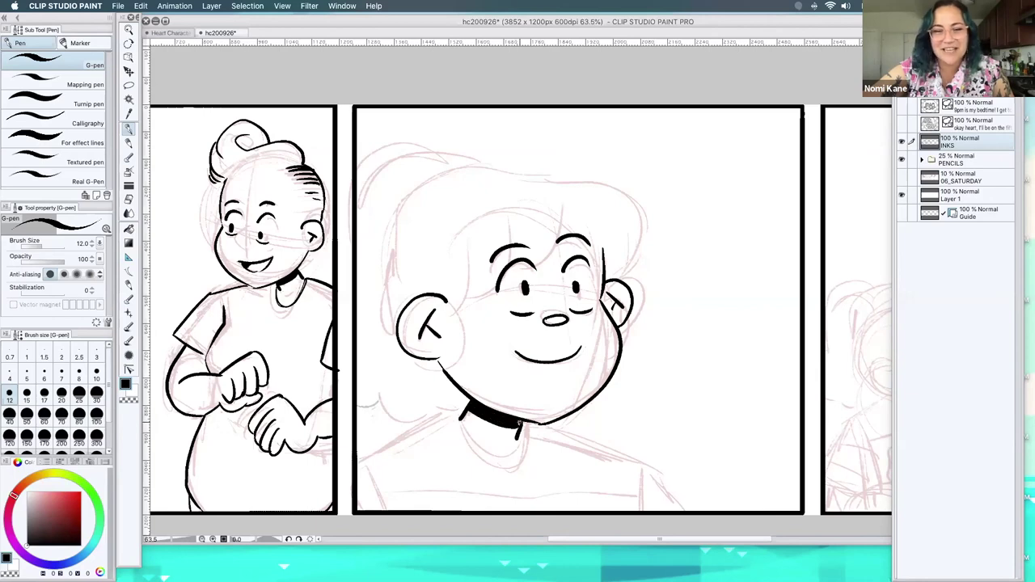
pyautogui.click(511, 417)
# - Ink the girl's swooping fringe, the outer hair outline and the ponytail with its scalloped lower edge behind her head
pyautogui.moveTo(558, 171)
pyautogui.mouseDown()
pyautogui.moveTo(659, 187)
pyautogui.moveTo(639, 247)
pyautogui.moveTo(602, 267)
pyautogui.mouseUp()
pyautogui.moveTo(589, 192); pyautogui.dragTo(524, 252)
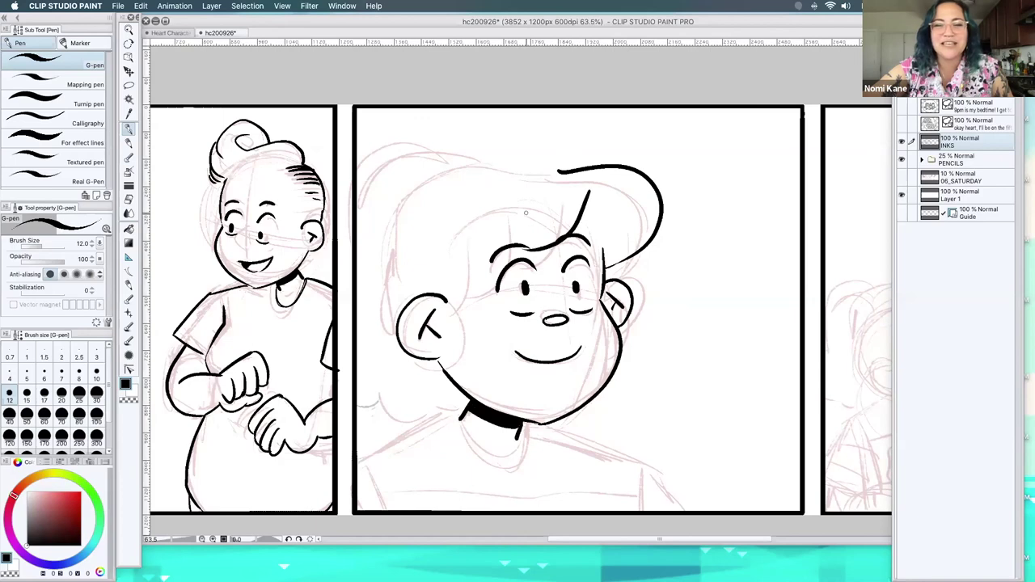
pyautogui.moveTo(532, 195); pyautogui.dragTo(526, 256)
pyautogui.moveTo(523, 260); pyautogui.dragTo(463, 279)
pyautogui.moveTo(467, 233)
pyautogui.mouseDown()
pyautogui.moveTo(462, 288)
pyautogui.moveTo(449, 299)
pyautogui.mouseUp()
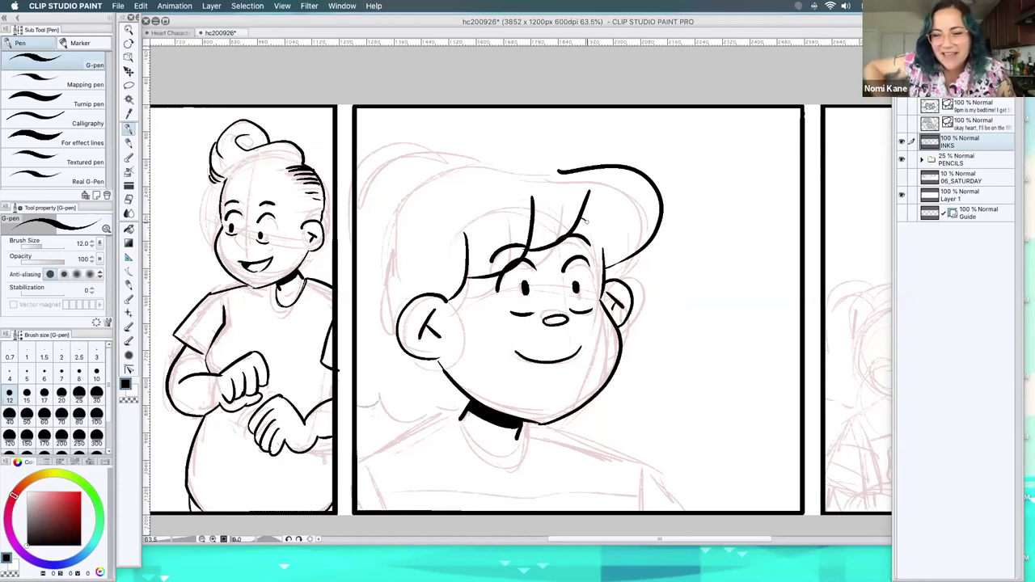
pyautogui.moveTo(571, 171)
pyautogui.mouseDown()
pyautogui.moveTo(391, 232)
pyautogui.moveTo(383, 302)
pyautogui.moveTo(395, 328)
pyautogui.mouseUp()
pyautogui.moveTo(384, 267); pyautogui.dragTo(385, 224)
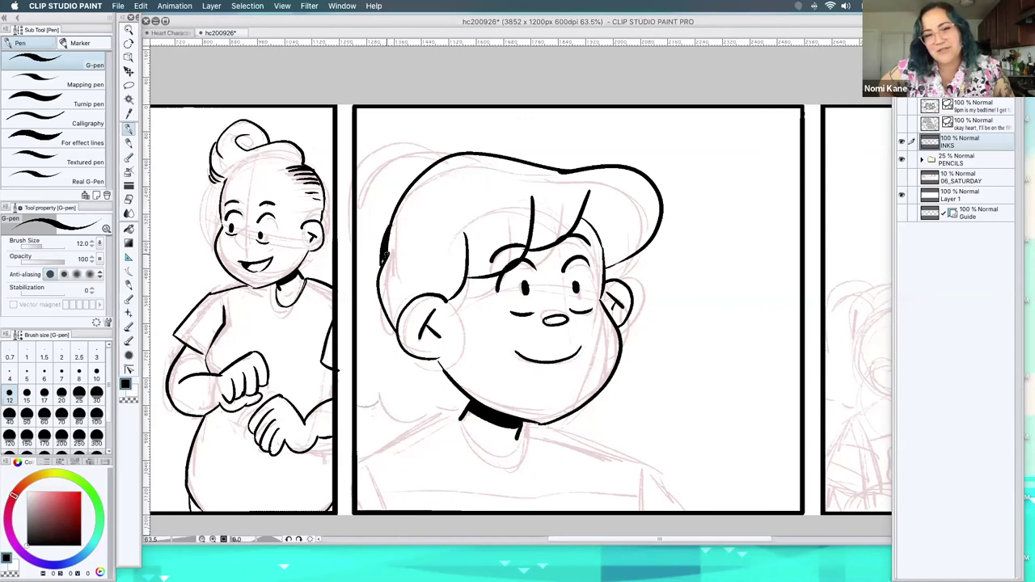
pyautogui.moveTo(443, 159)
pyautogui.mouseDown()
pyautogui.moveTo(401, 143)
pyautogui.moveTo(349, 186)
pyautogui.mouseUp()
pyautogui.moveTo(357, 408)
pyautogui.mouseDown()
pyautogui.moveTo(374, 424)
pyautogui.moveTo(466, 404)
pyautogui.mouseUp()
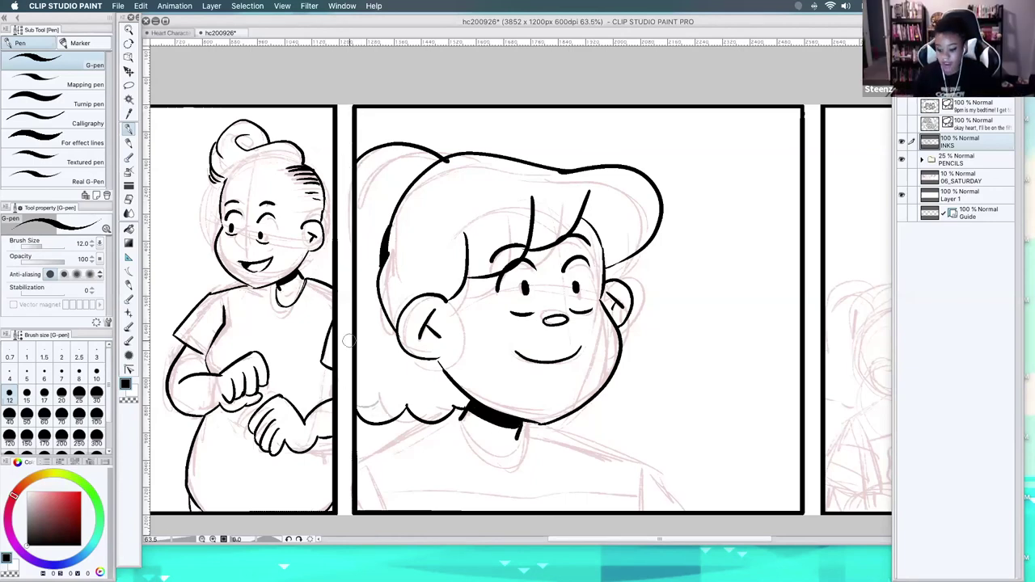
# - Ink the girl's rounded shirt collar and both shoulder lines out to the second panel's borders
pyautogui.moveTo(463, 420); pyautogui.dragTo(516, 443)
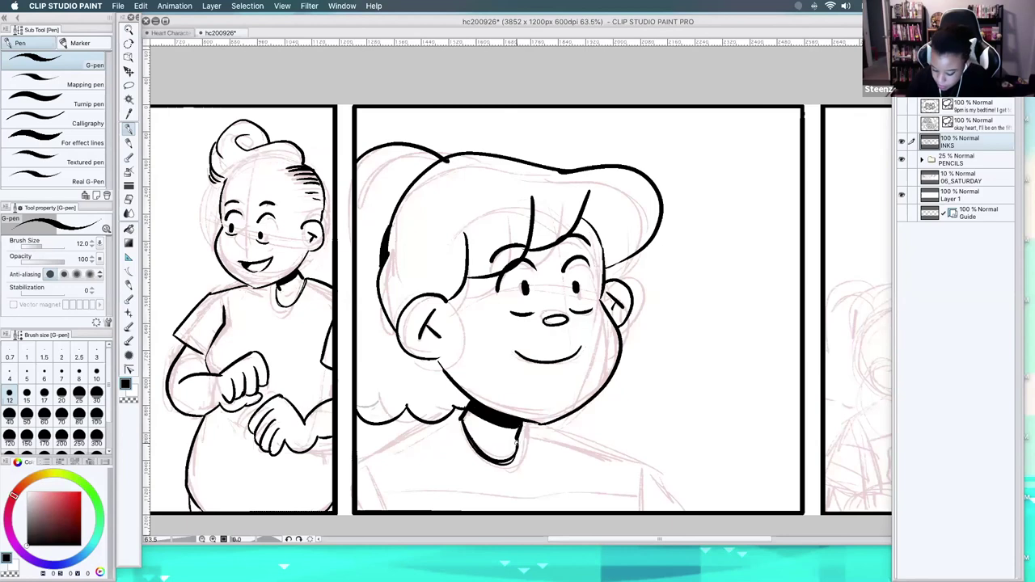
pyautogui.moveTo(417, 418); pyautogui.dragTo(355, 453)
pyautogui.moveTo(525, 428)
pyautogui.mouseDown()
pyautogui.moveTo(625, 461)
pyautogui.moveTo(657, 502)
pyautogui.mouseUp()
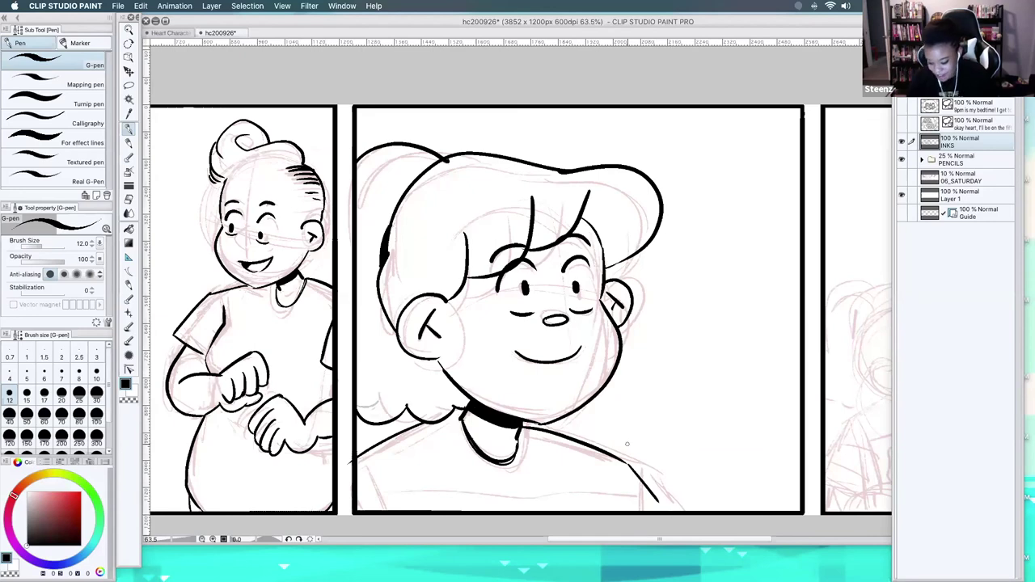
pyautogui.hotkey('ctrl', 'z')
pyautogui.moveTo(627, 463); pyautogui.dragTo(672, 511)
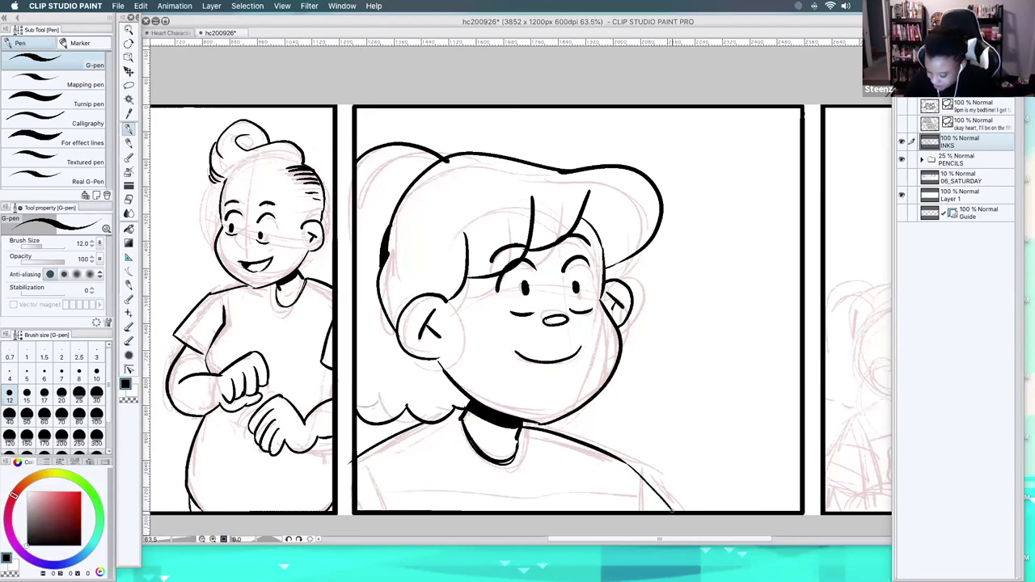
# - Ink the girl's sleeve seams and shirt stripes, and close the gap between her jawline and near ear
pyautogui.moveTo(749, 346); pyautogui.dragTo(789, 246)
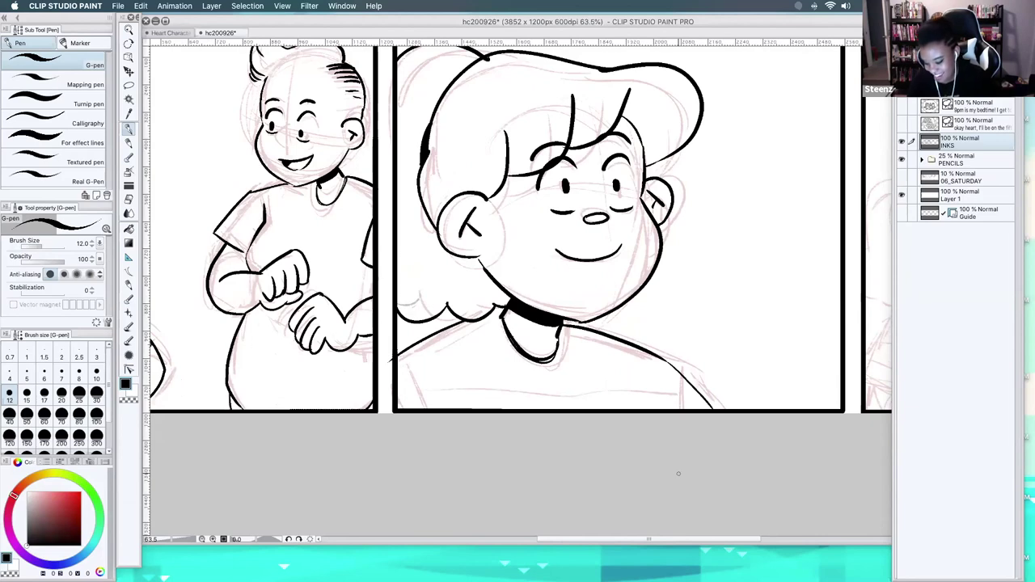
pyautogui.moveTo(398, 362); pyautogui.dragTo(414, 409)
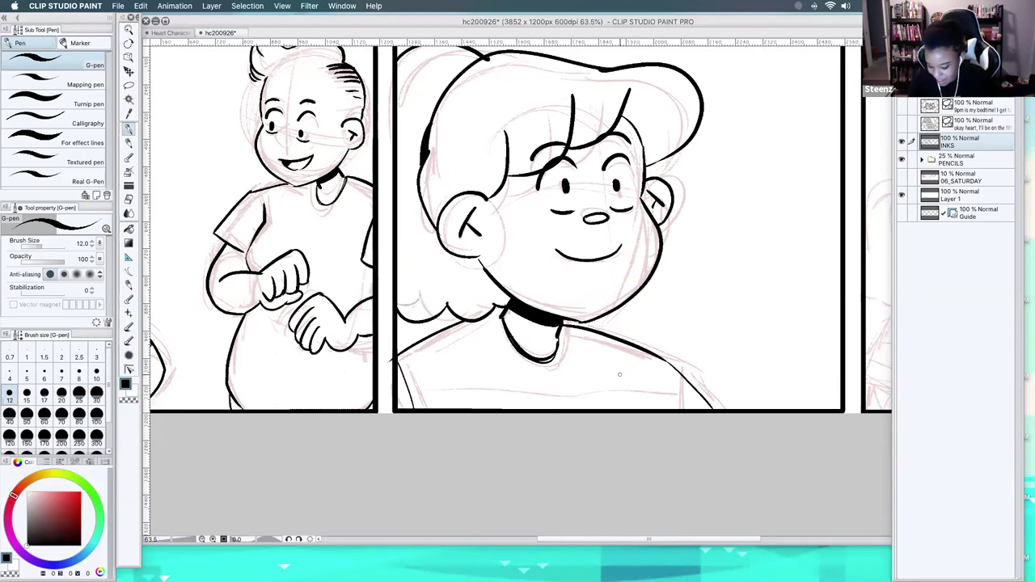
pyautogui.moveTo(664, 363); pyautogui.dragTo(668, 409)
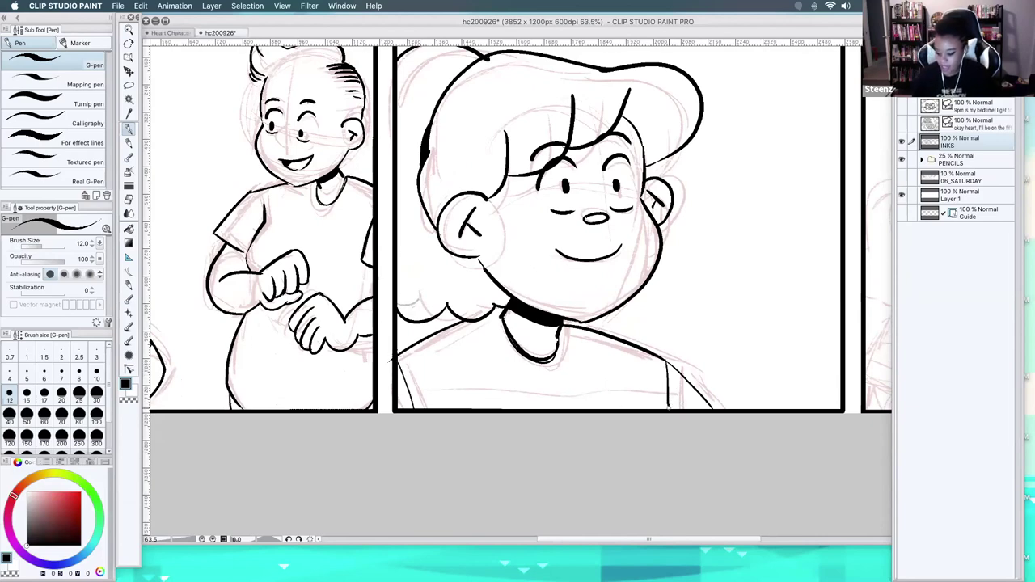
pyautogui.moveTo(412, 389); pyautogui.dragTo(663, 389)
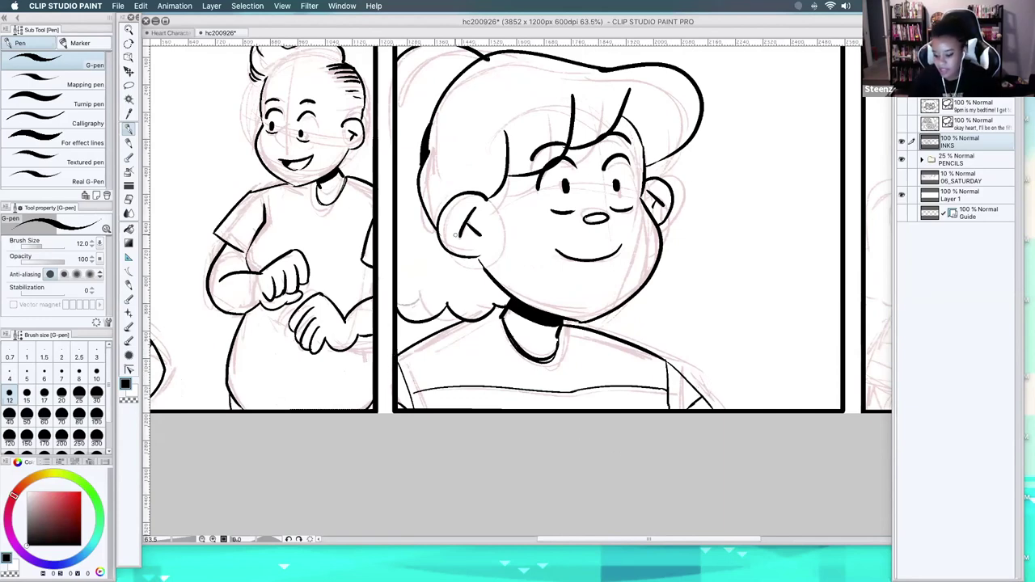
pyautogui.moveTo(479, 266); pyautogui.dragTo(476, 259)
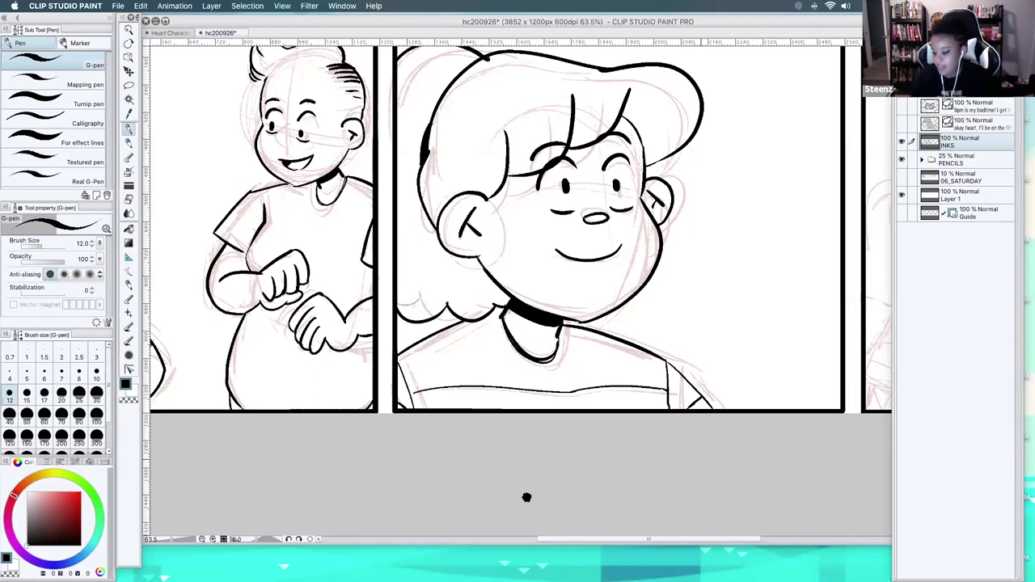
# - Review all three panels of the strip together
pyautogui.hscroll(10, 526, 497)
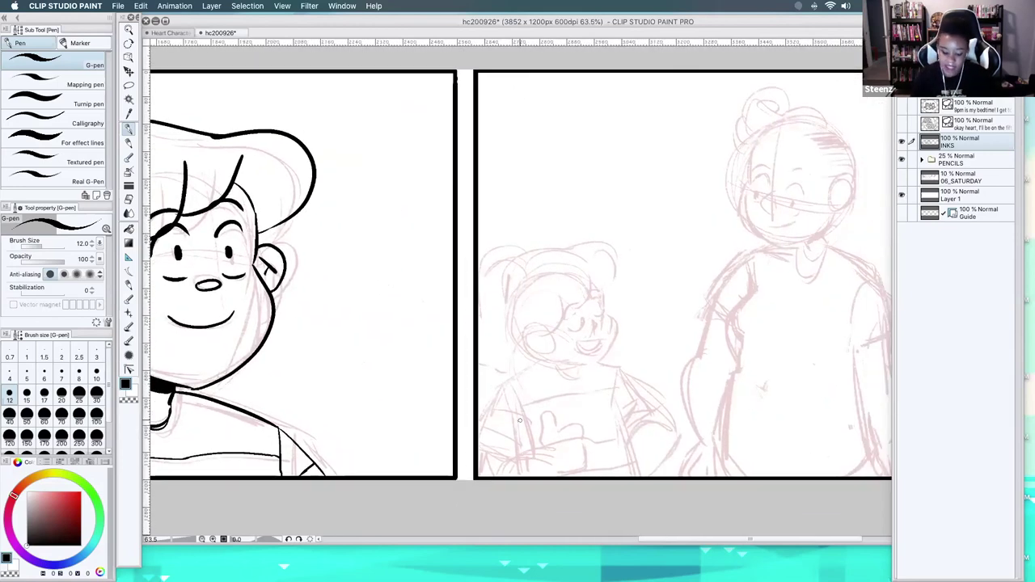
pyautogui.press('/')
pyautogui.keyDown('alt'); pyautogui.click(482, 407); pyautogui.keyUp('alt')
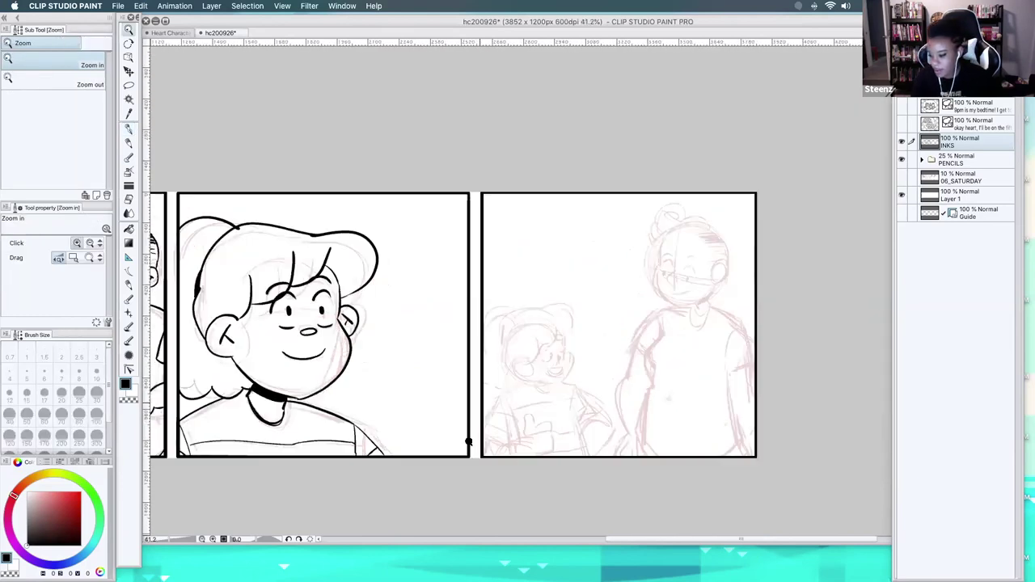
pyautogui.hscroll(-5, 552, 418)
pyautogui.scroll(-3, 547, 410)
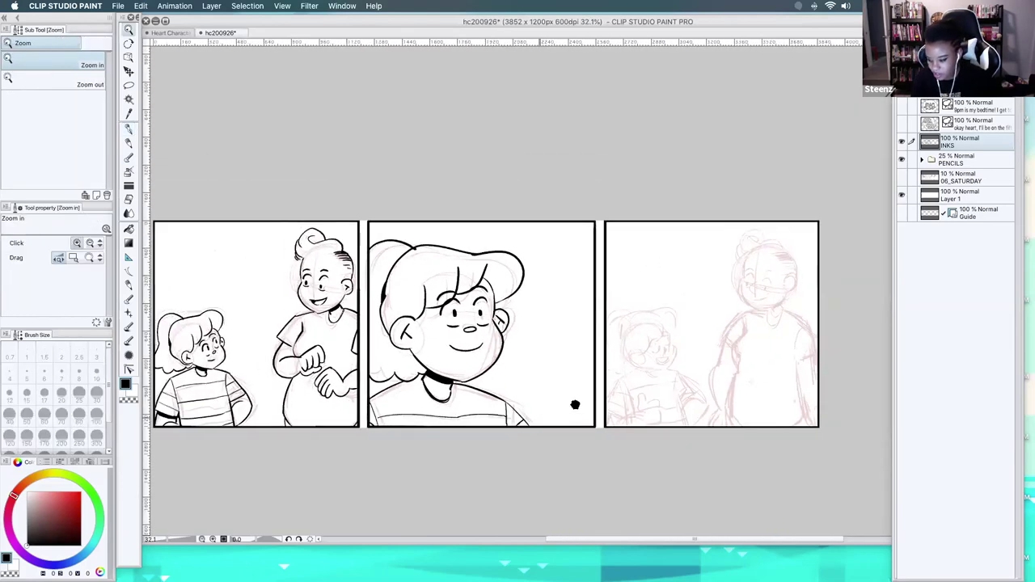
# - Hide the INKS layer and set the PENCILS folder to 100% opacity
pyautogui.hscroll(-1, 575, 404)
pyautogui.click(901, 141)
pyautogui.click(966, 160)
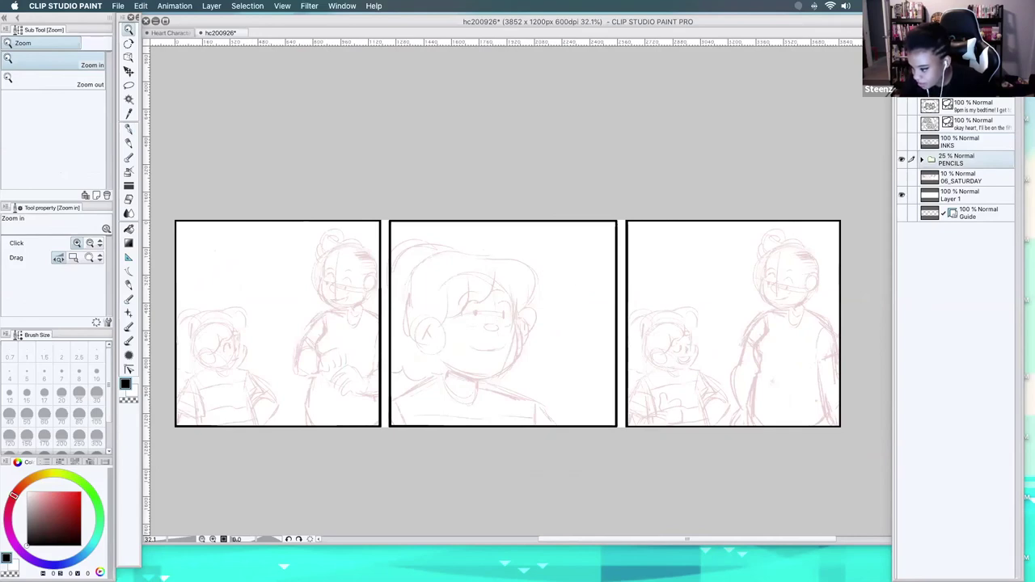
# - View the 06_SATURDAY rough at 100% opacity without the pencils, check it against the Guide layer, and set it back to 10%
pyautogui.click(902, 177)
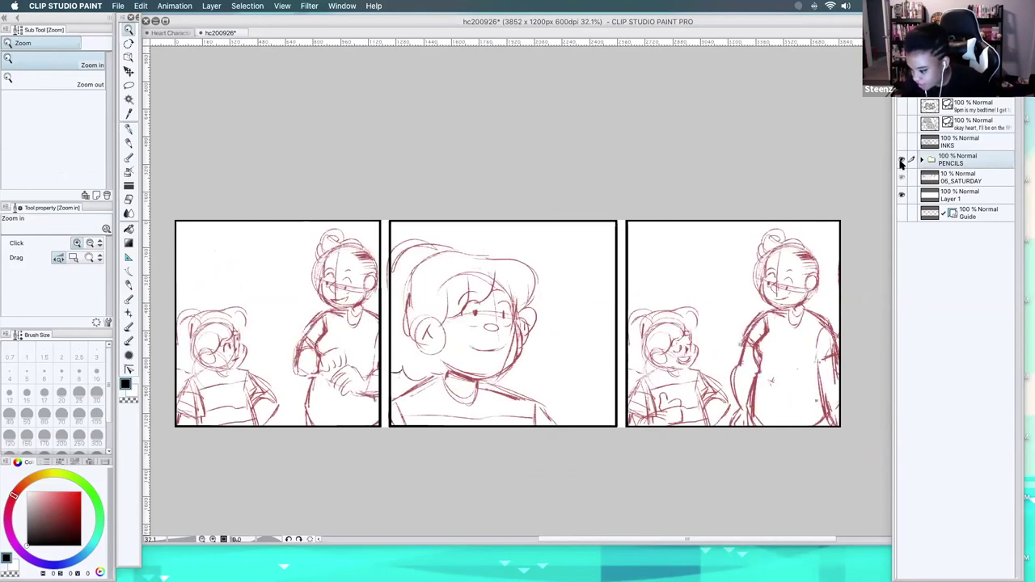
pyautogui.click(902, 161)
pyautogui.click(973, 178)
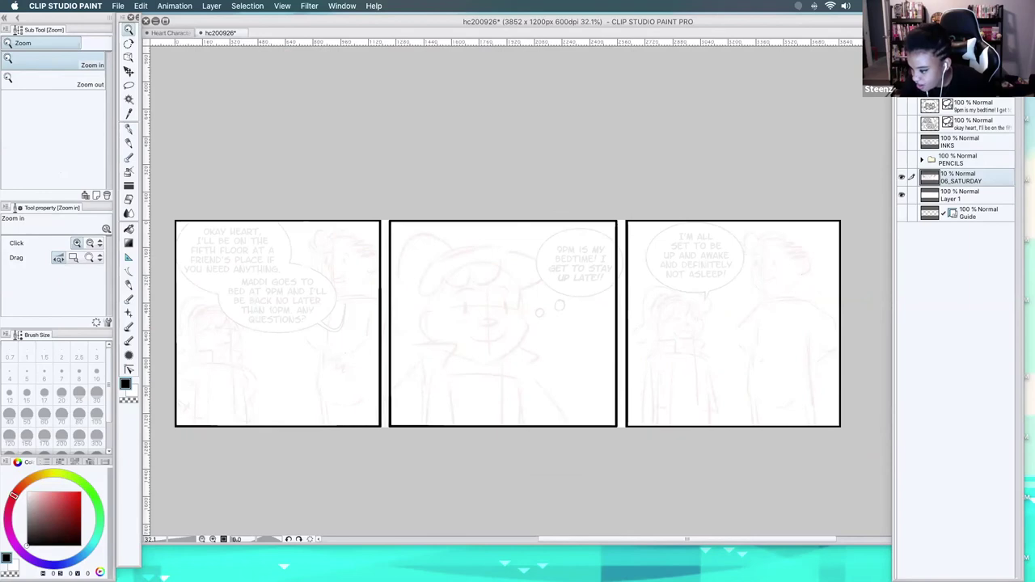
pyautogui.click(964, 89)
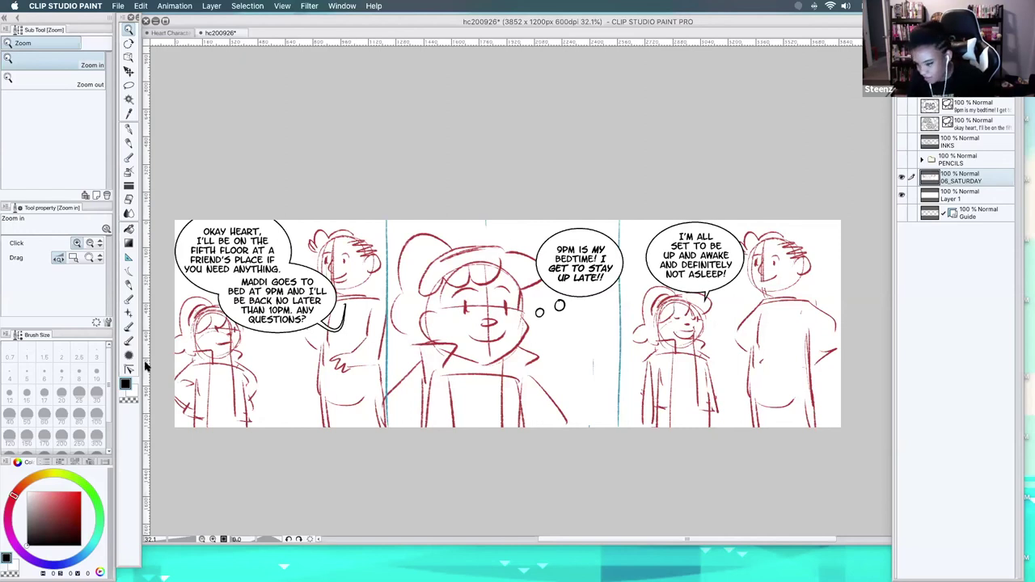
pyautogui.click(901, 214)
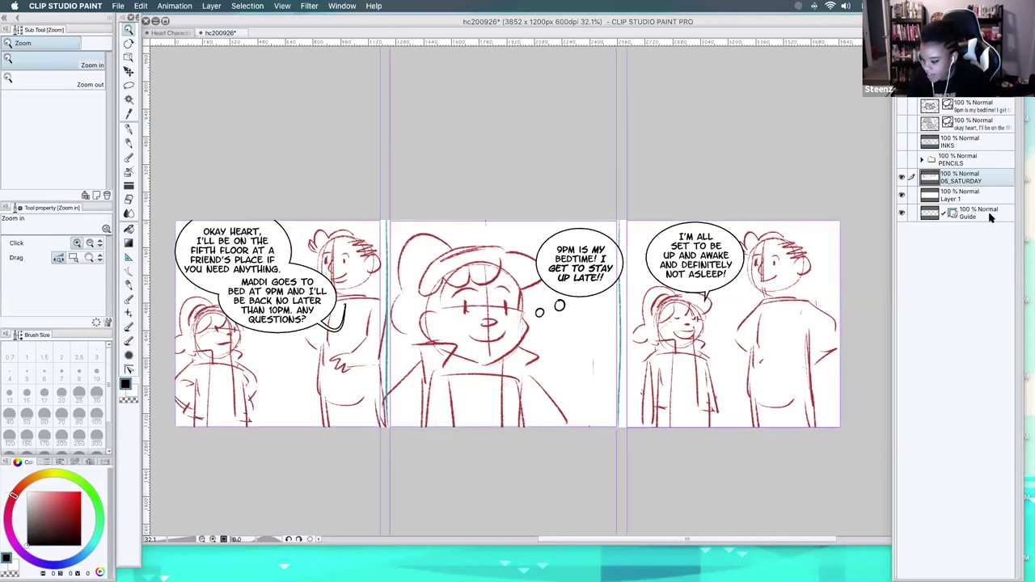
pyautogui.click(902, 214)
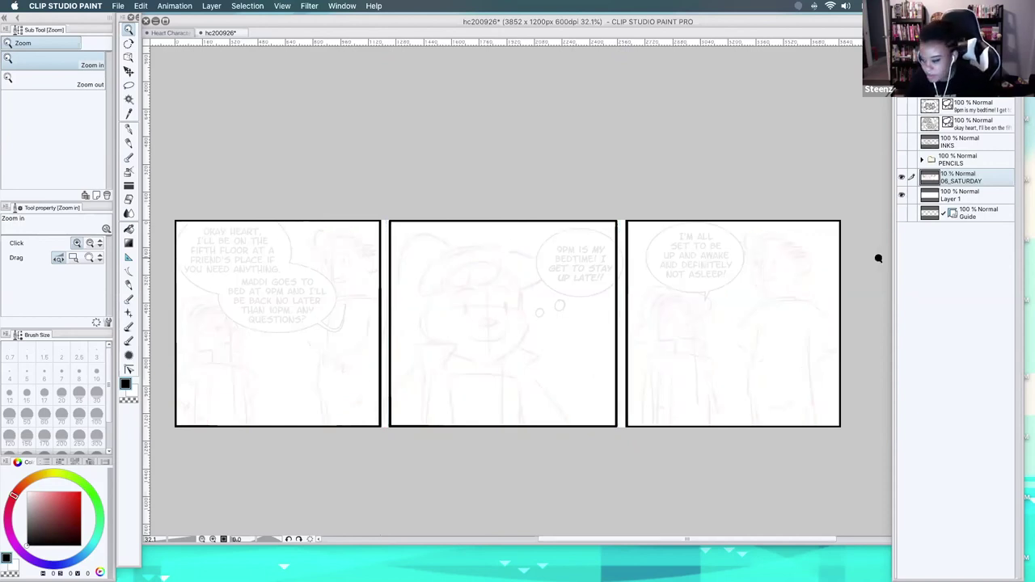
# - Expand and show the PENCILS folder, and toggle the PENCILS Copy layer to compare what its two layers contain
pyautogui.click(921, 160)
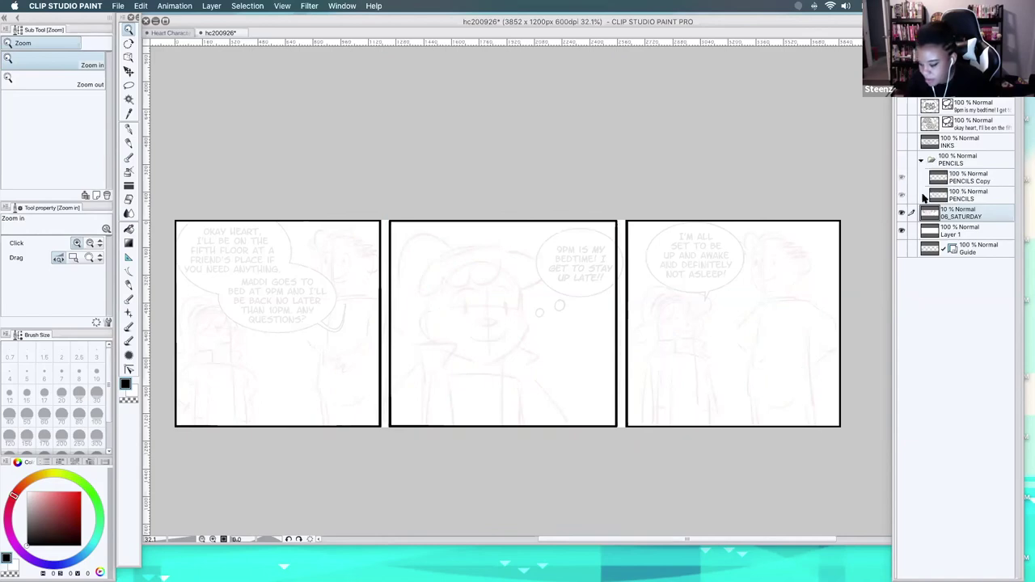
pyautogui.click(902, 161)
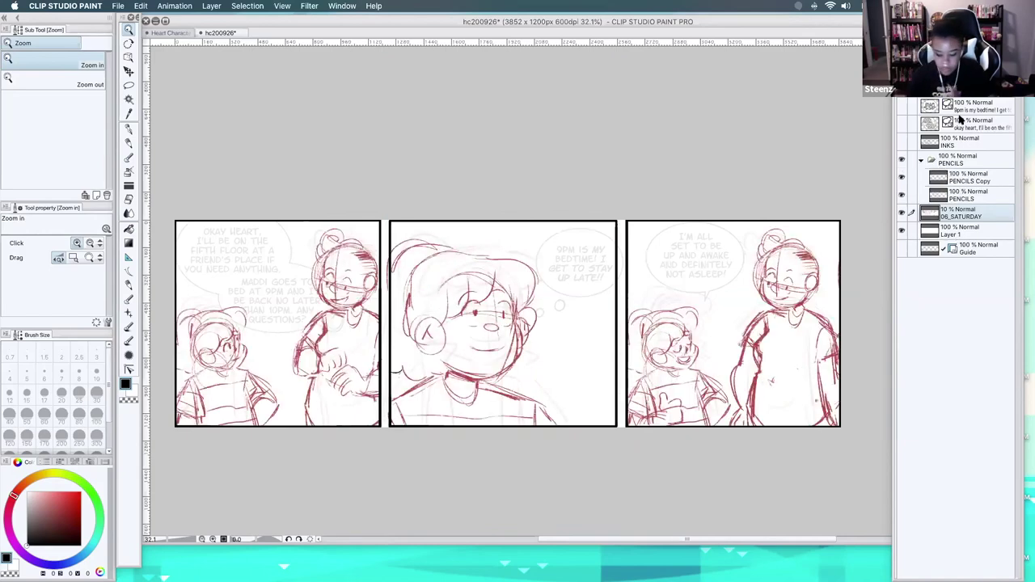
pyautogui.click(902, 178)
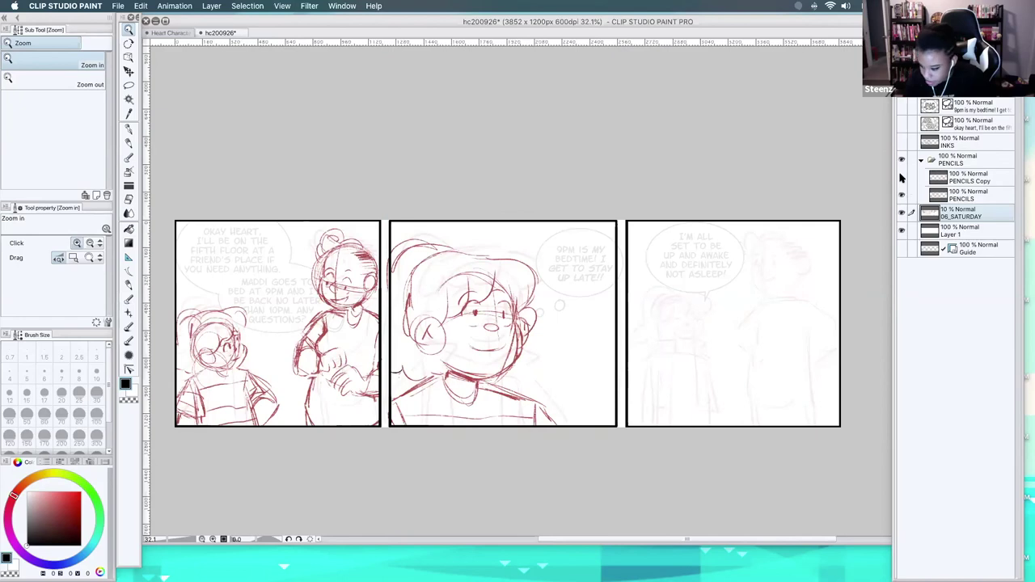
pyautogui.click(902, 177)
pyautogui.click(978, 197)
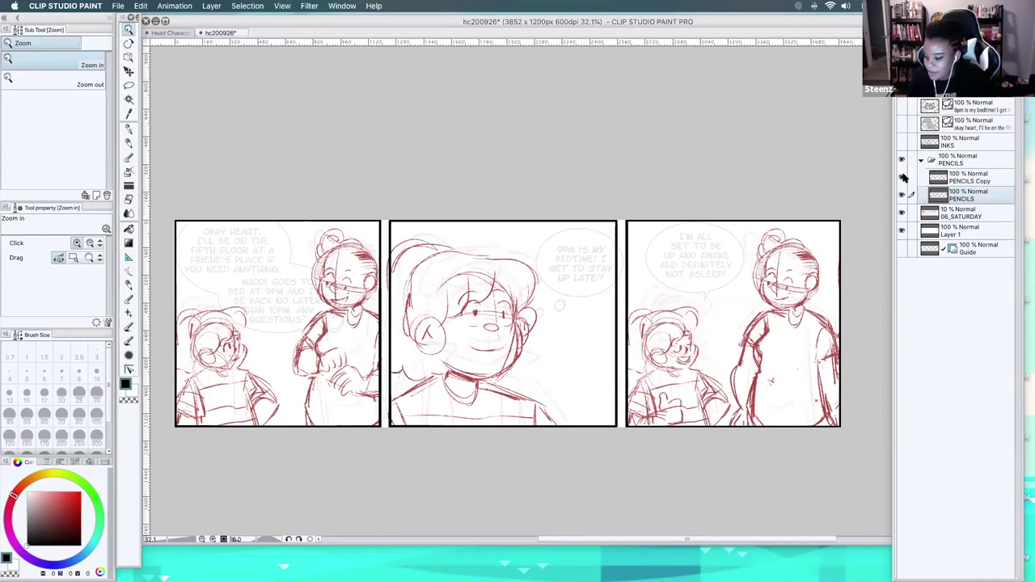
pyautogui.click(965, 178)
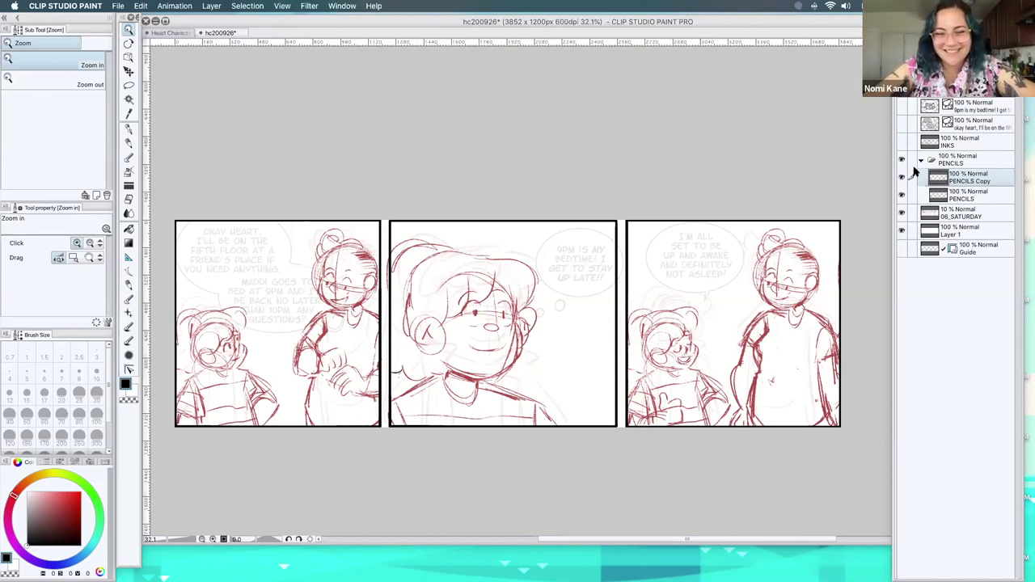
# - Hide the 06_SATURDAY layer and briefly show the two lettering layers over the pencils
pyautogui.click(901, 213)
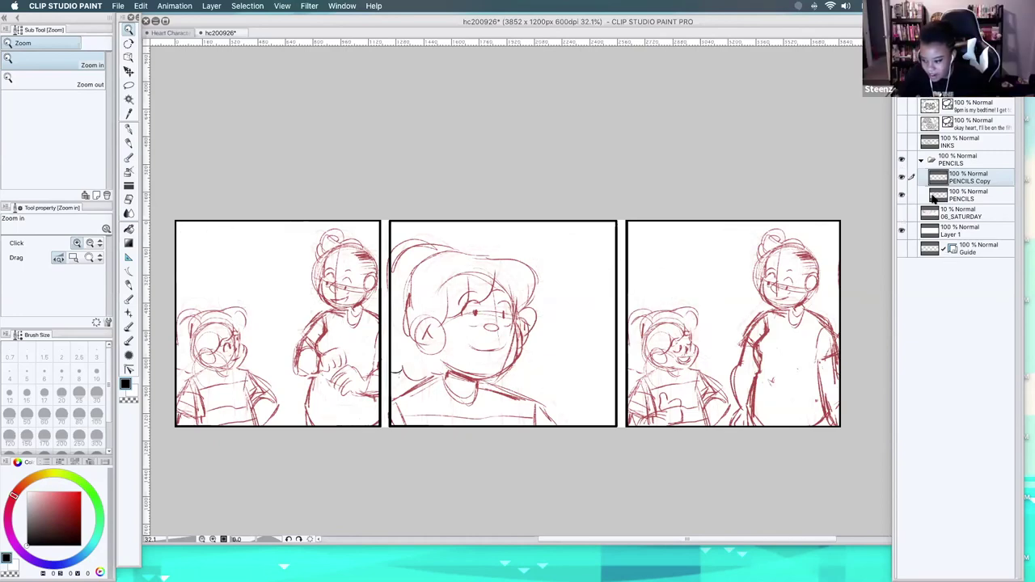
pyautogui.click(903, 122)
pyautogui.click(902, 105)
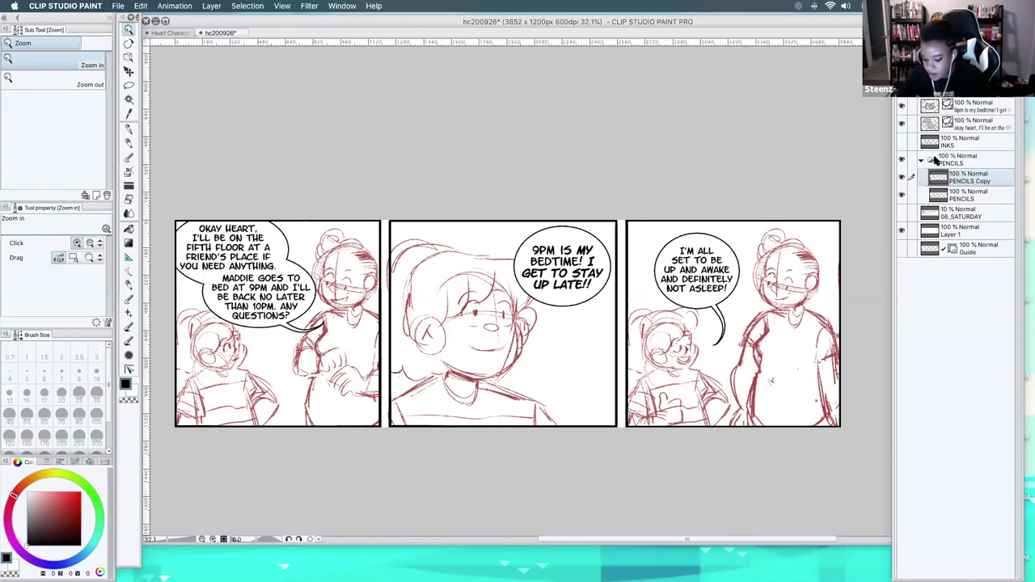
pyautogui.moveTo(902, 105); pyautogui.dragTo(902, 123)
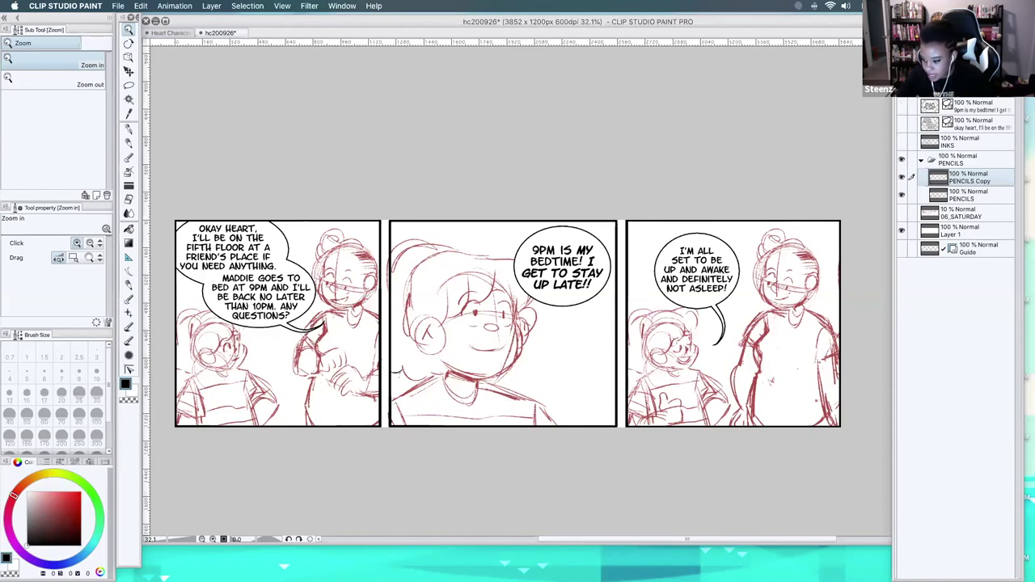
# - Show the INKS layer again, collapse the PENCILS folder at 25% opacity, and make INKS the active layer
pyautogui.click(902, 141)
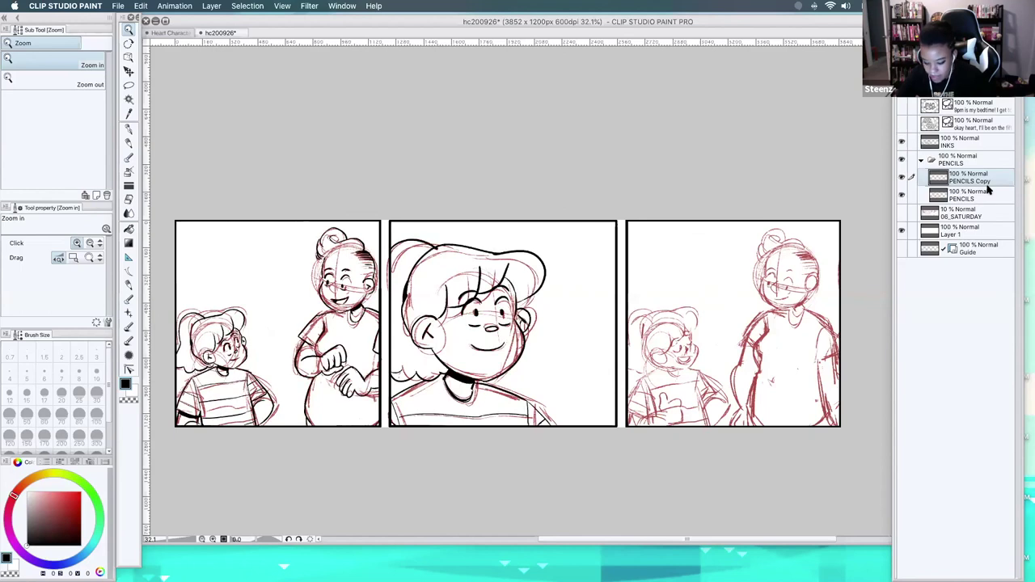
pyautogui.click(961, 162)
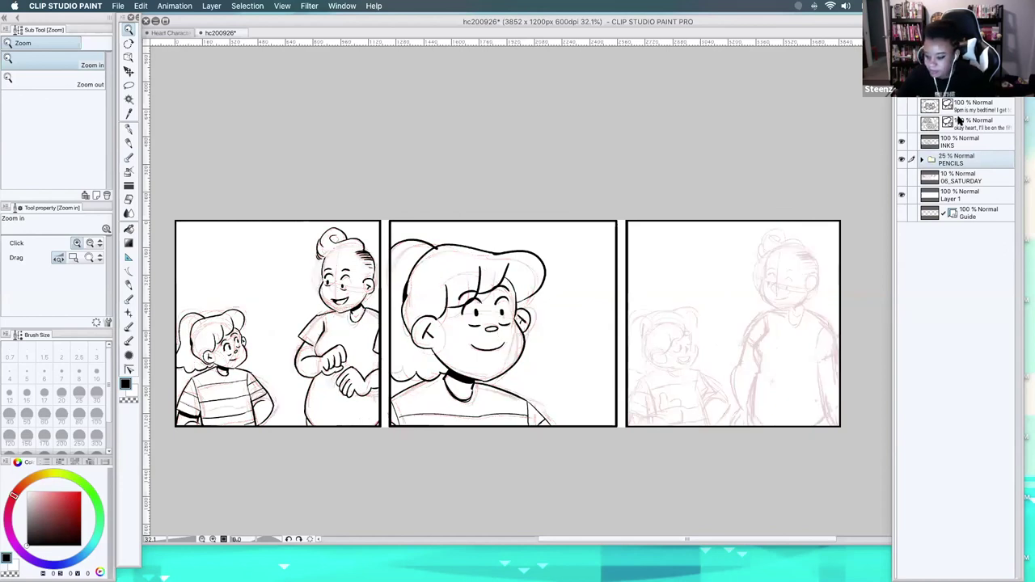
pyautogui.click(962, 145)
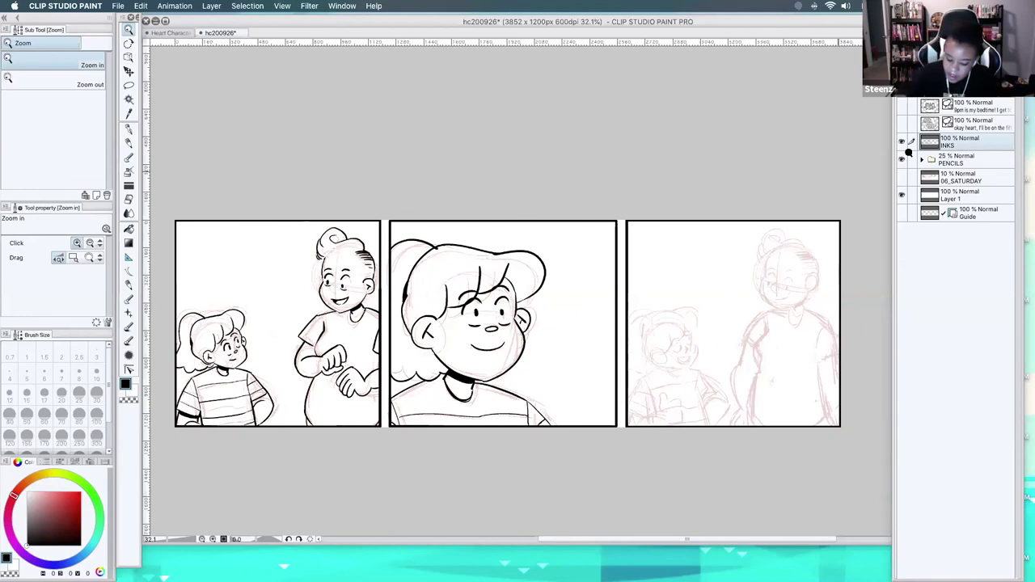
# - Open the file hc200925_shading.clip from the FINALS folder
pyautogui.click(118, 6)
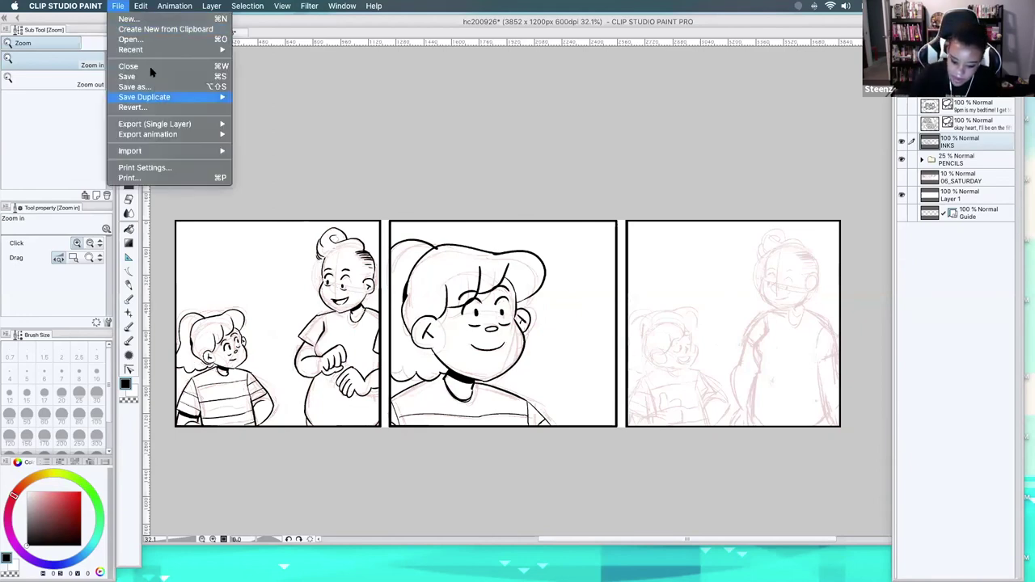
pyautogui.click(185, 39)
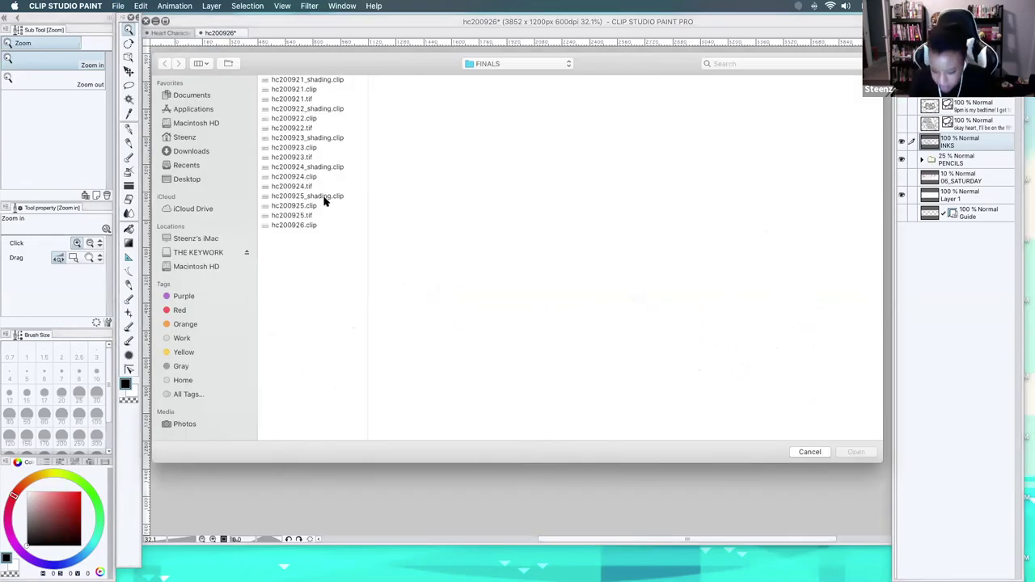
pyautogui.click(355, 195)
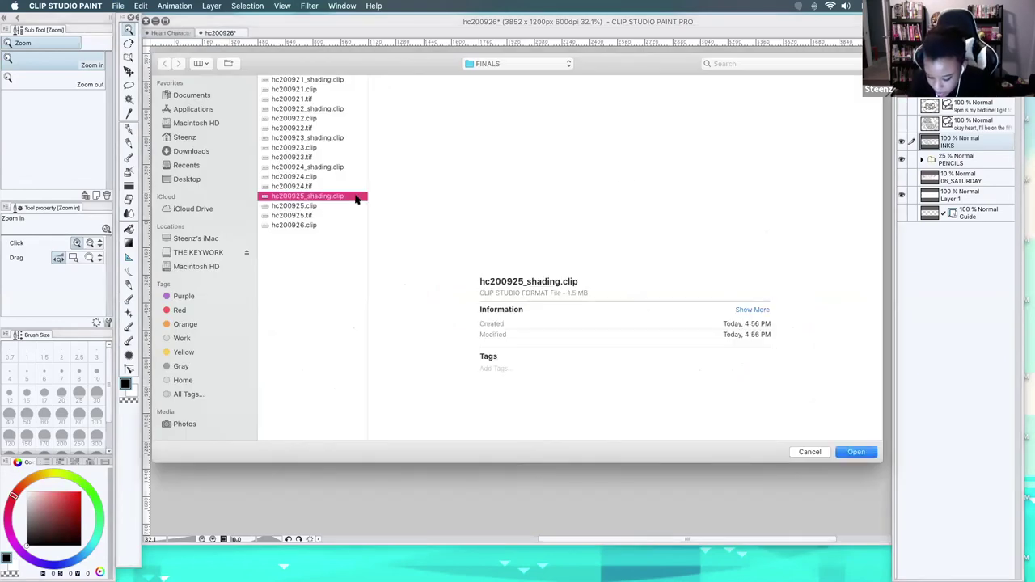
pyautogui.click(857, 452)
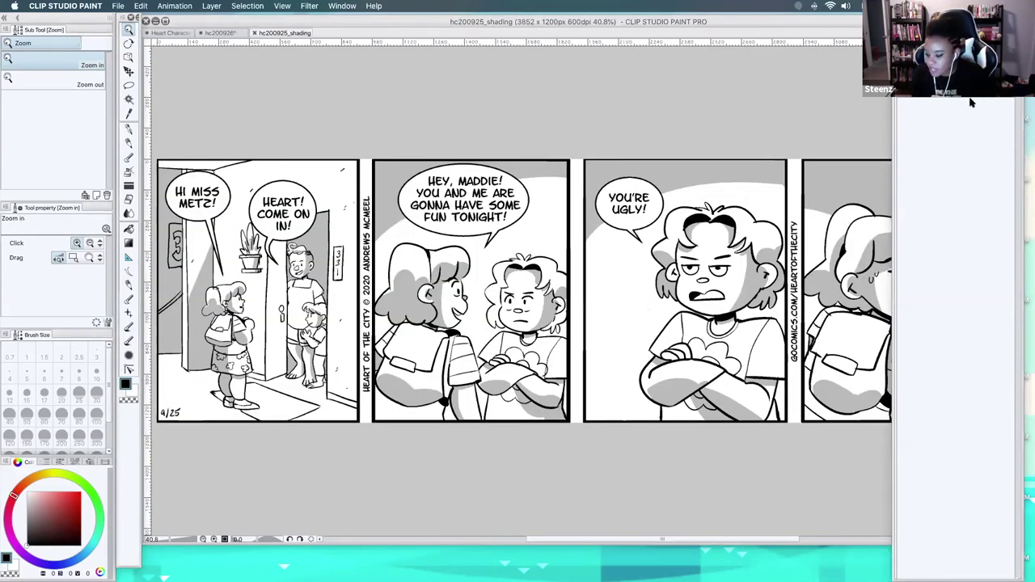
# - Convert the shaded strip's layer to a monochrome raster layer named hc200925 and save the file
pyautogui.rightClick(926, 101)
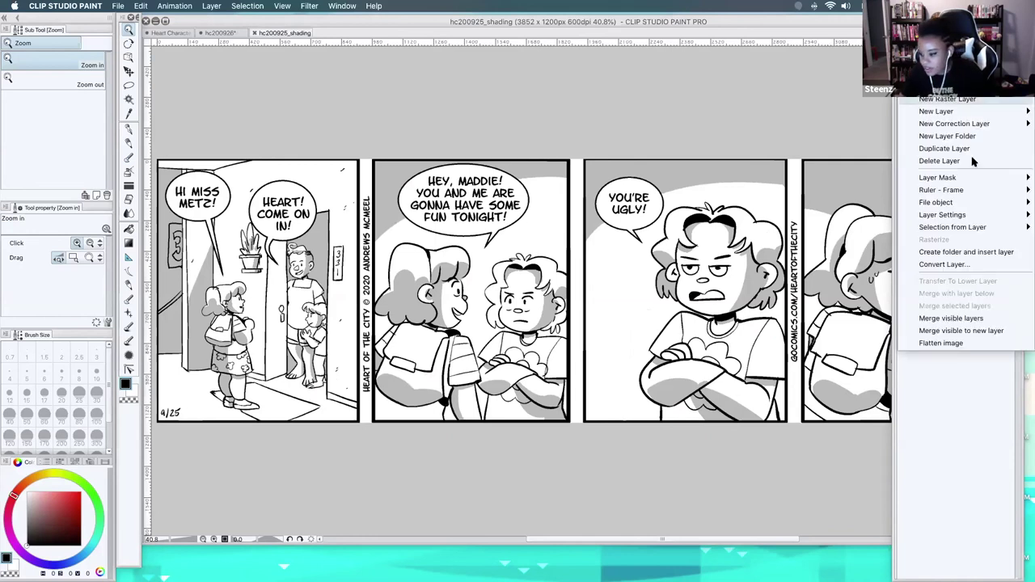
pyautogui.click(964, 265)
pyautogui.click(500, 364)
pyautogui.press('BackSpace')
pyautogui.press('BackSpace')
pyautogui.click(491, 384)
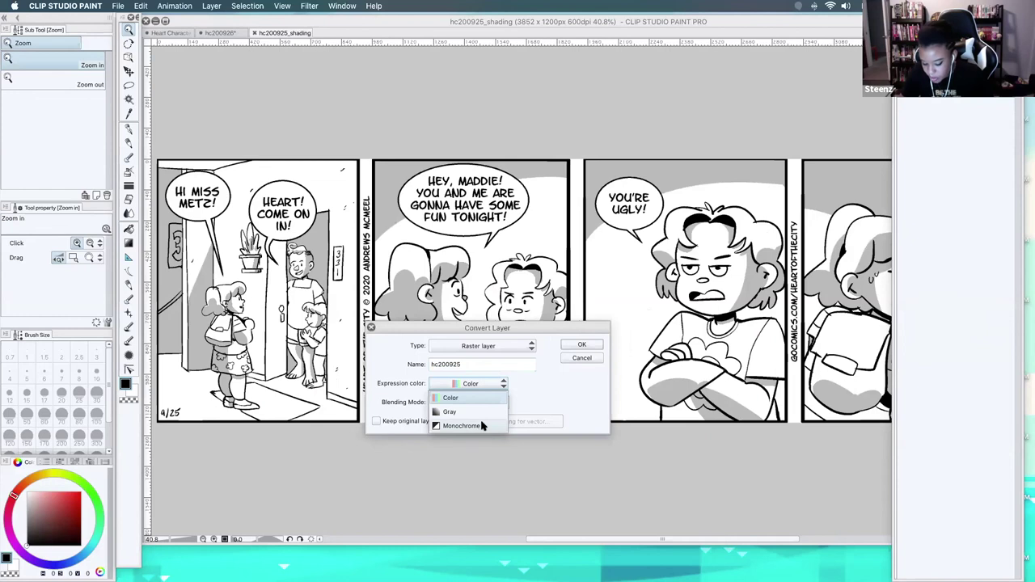
pyautogui.click(480, 425)
pyautogui.click(582, 345)
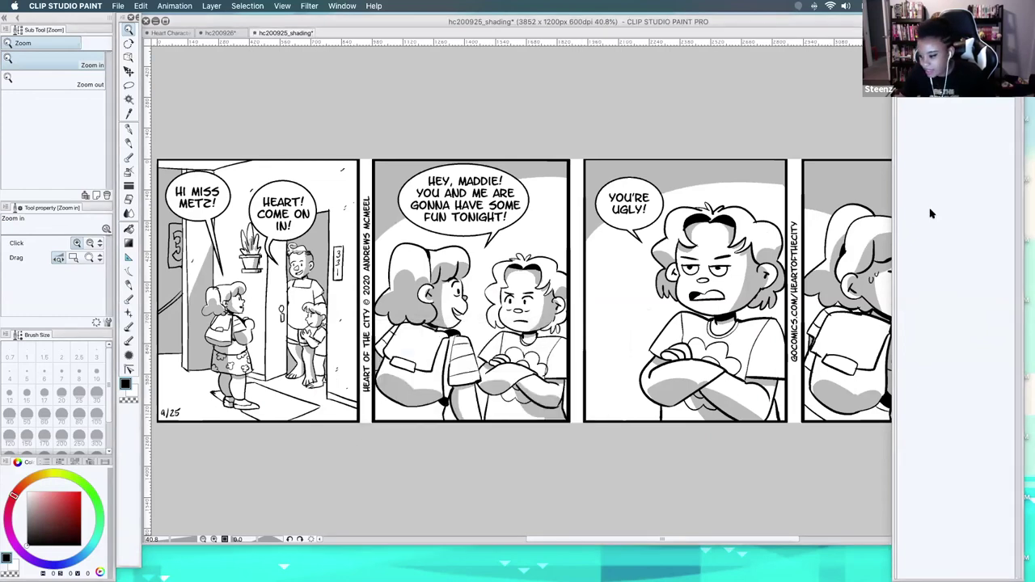
pyautogui.press('super+s')
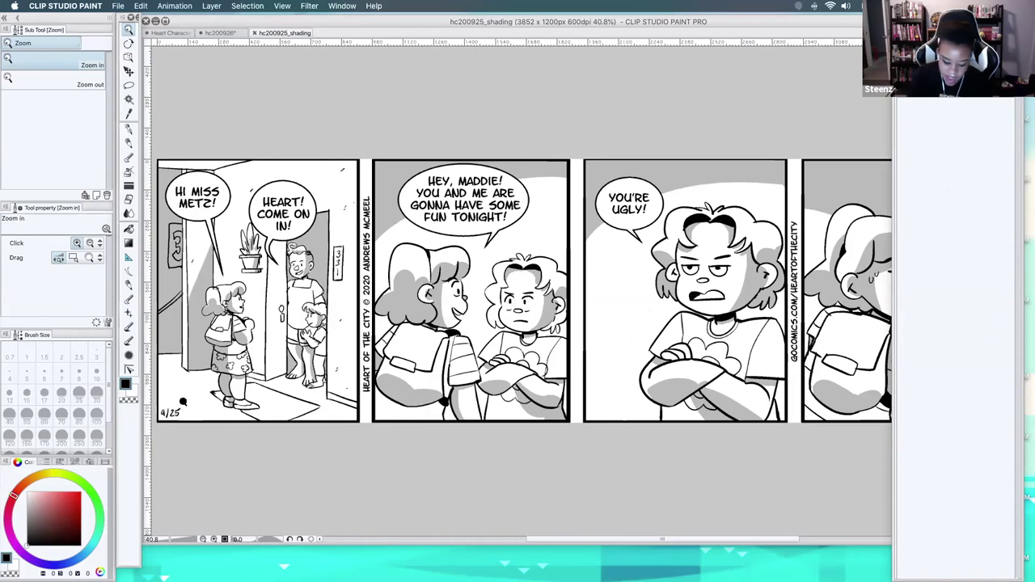
# - Look over the whole Heart character sheet and color guide with its palettes and lettering notes
pyautogui.click(188, 33)
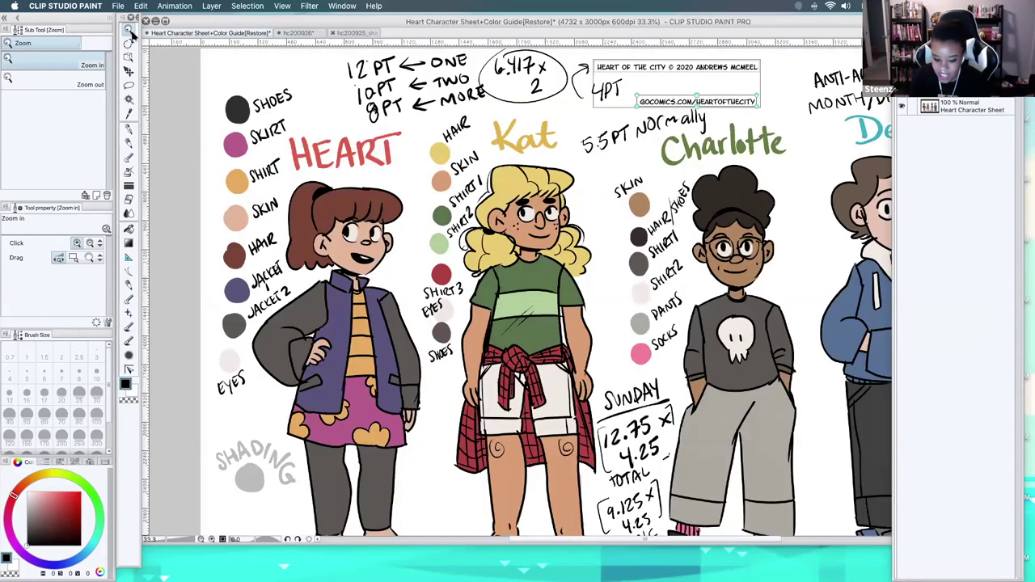
pyautogui.scroll(-1, 589, 409)
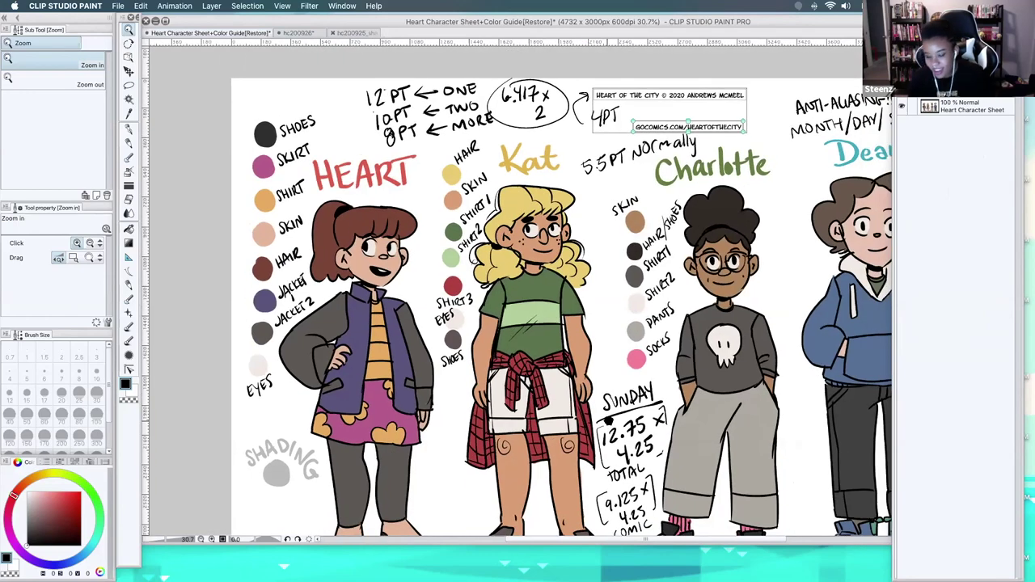
pyautogui.scroll(-3, 553, 419)
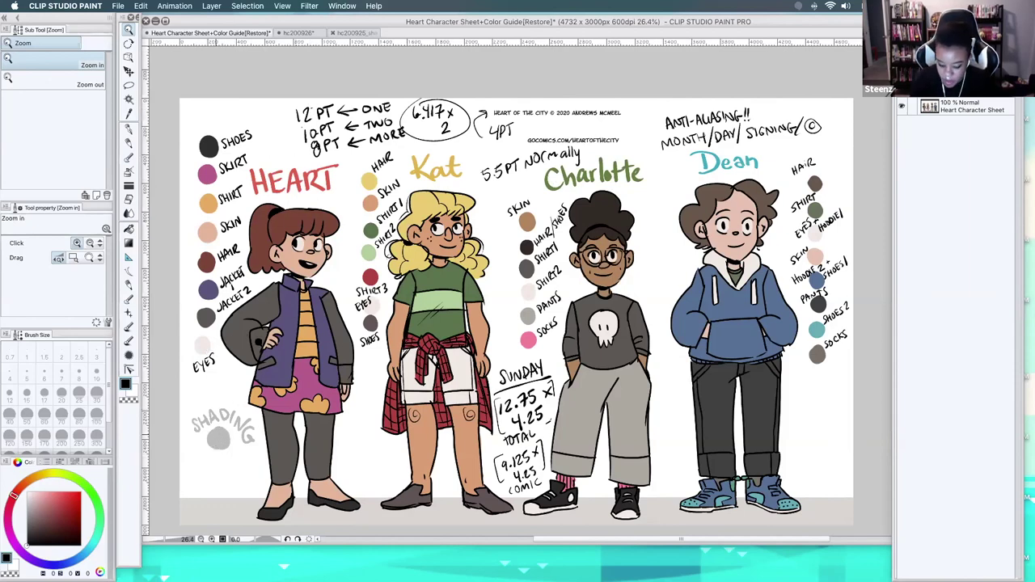
# - Review all four panels of the finished hc200925_shading strip and close that file
pyautogui.click(369, 34)
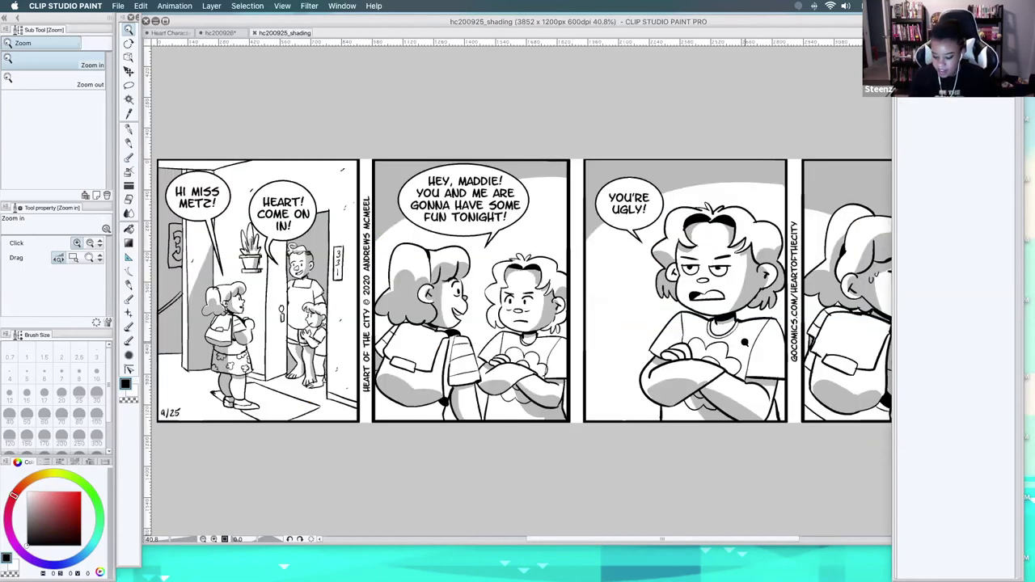
pyautogui.hscroll(3, 623, 494)
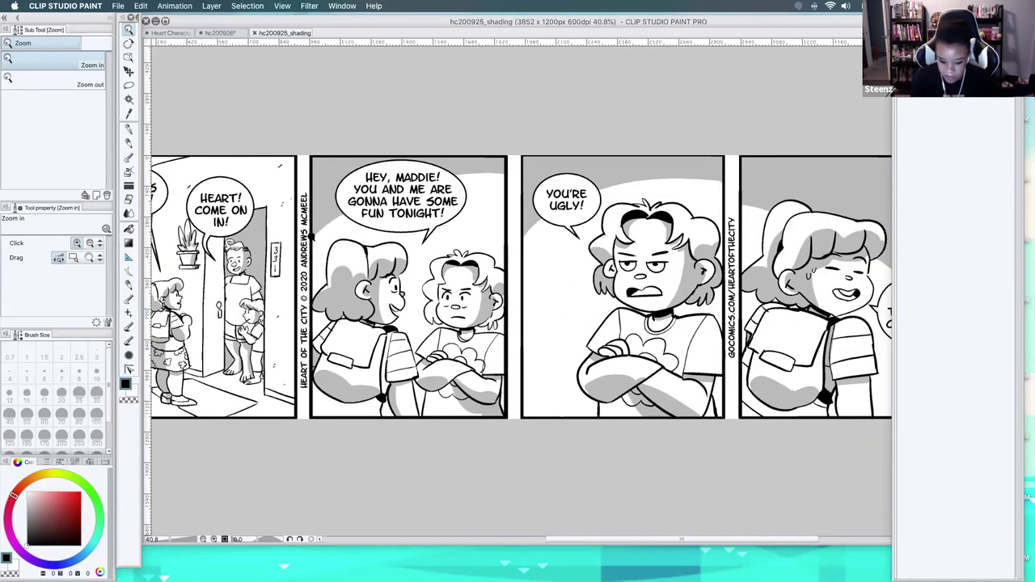
pyautogui.scroll(-2, 522, 457)
pyautogui.scroll(-2, 541, 472)
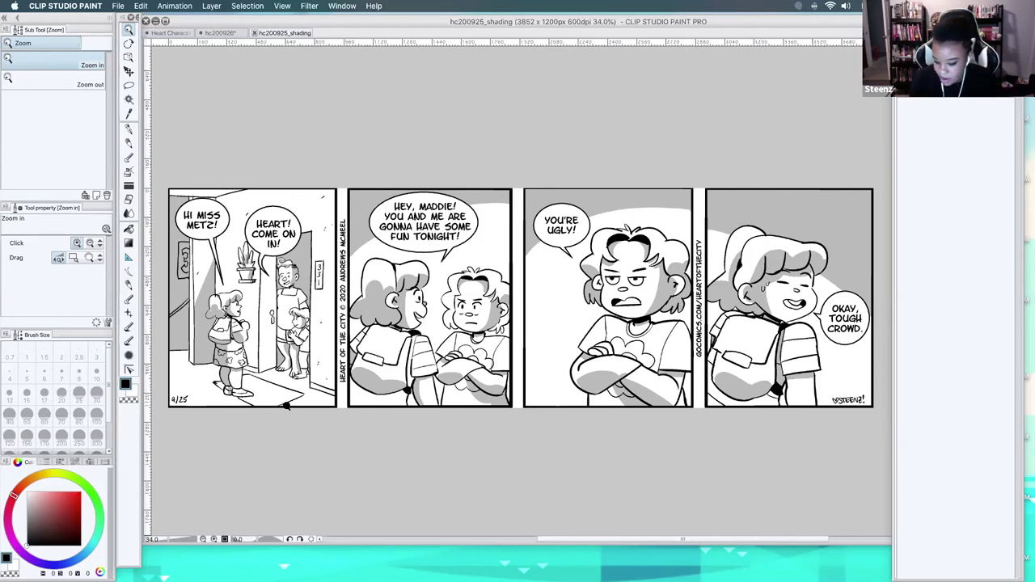
pyautogui.press('super+w')
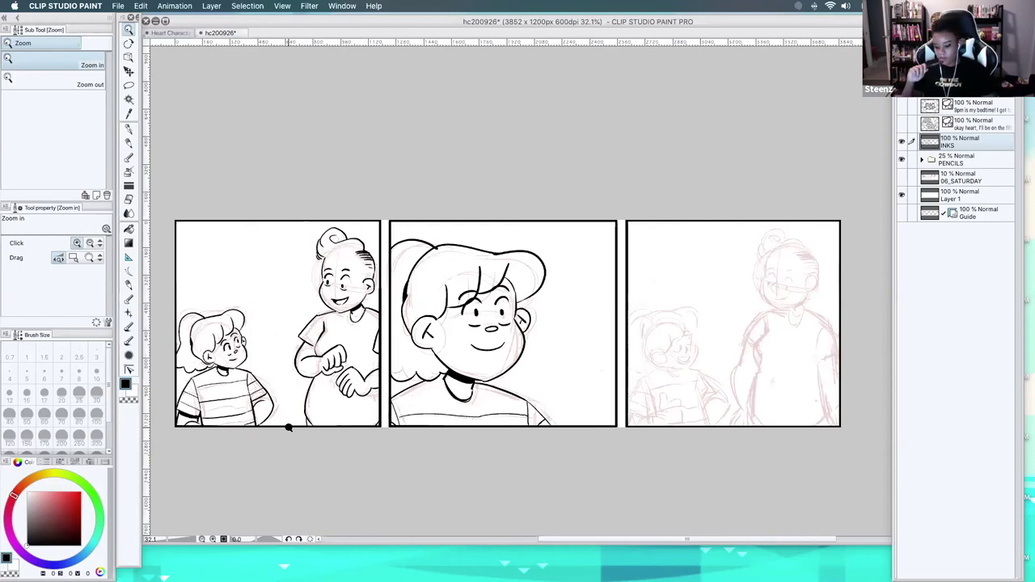
# - Ink the girl's jawline, closed eyes, nose, ear and neck shadow in the third panel with the G-pen at size 12
pyautogui.moveTo(736, 416); pyautogui.dragTo(544, 458)
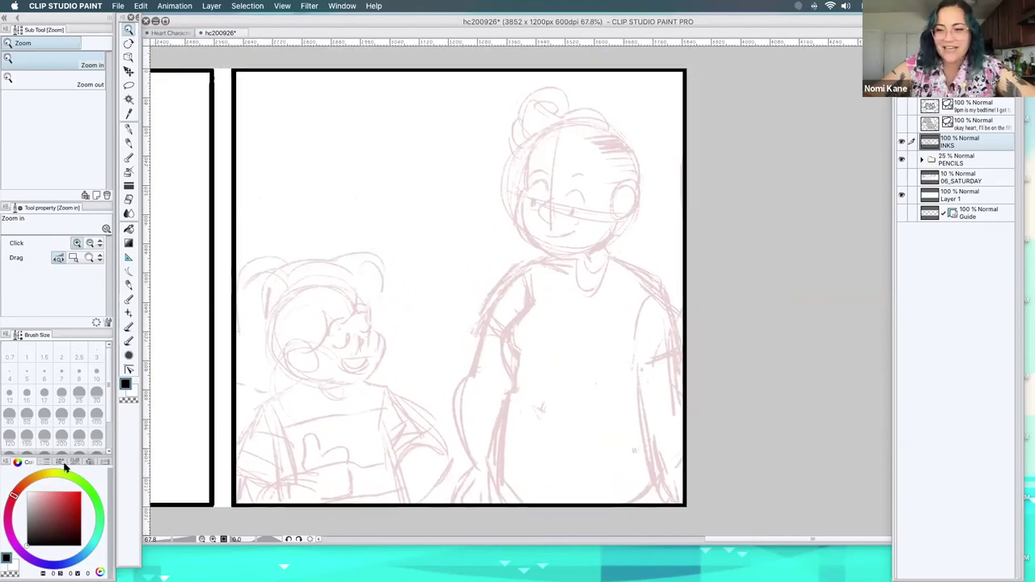
pyautogui.click(128, 130)
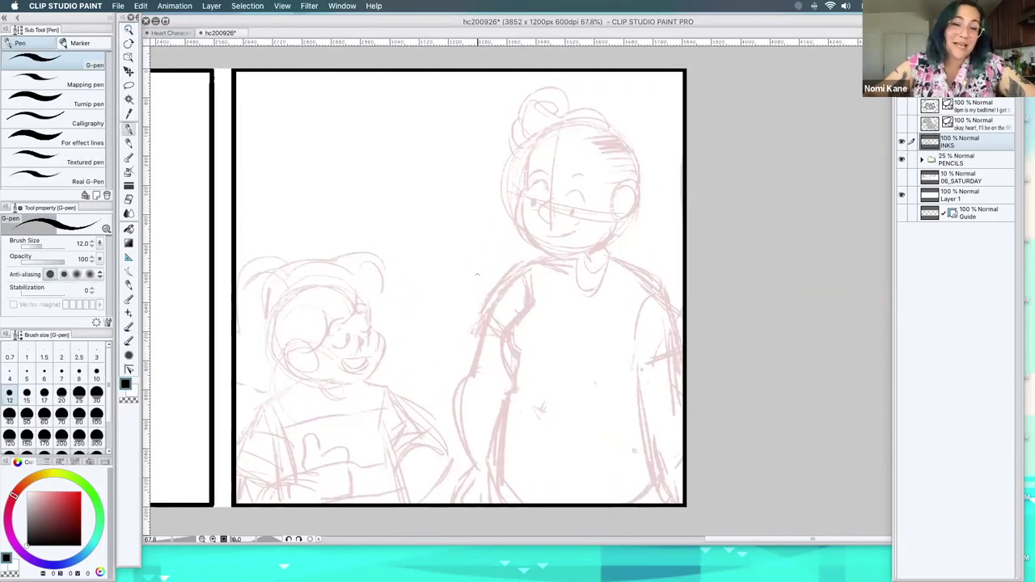
pyautogui.moveTo(529, 439); pyautogui.dragTo(558, 407)
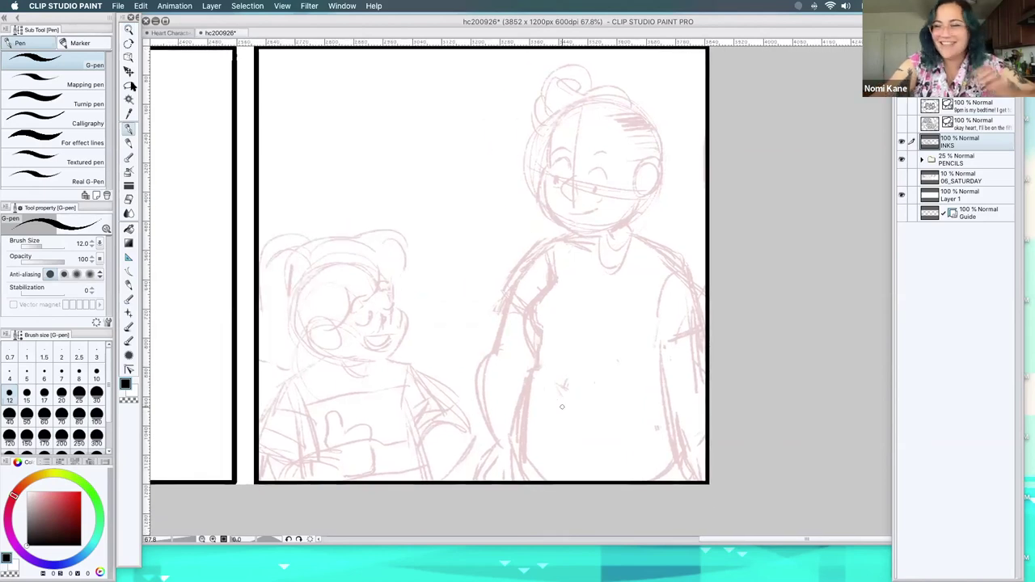
pyautogui.press('/')
pyautogui.moveTo(453, 454); pyautogui.dragTo(488, 446)
pyautogui.click(128, 130)
pyautogui.moveTo(379, 269)
pyautogui.mouseDown()
pyautogui.moveTo(430, 249)
pyautogui.moveTo(418, 272)
pyautogui.mouseUp()
pyautogui.moveTo(430, 225)
pyautogui.mouseDown()
pyautogui.moveTo(437, 262)
pyautogui.moveTo(406, 326)
pyautogui.mouseUp()
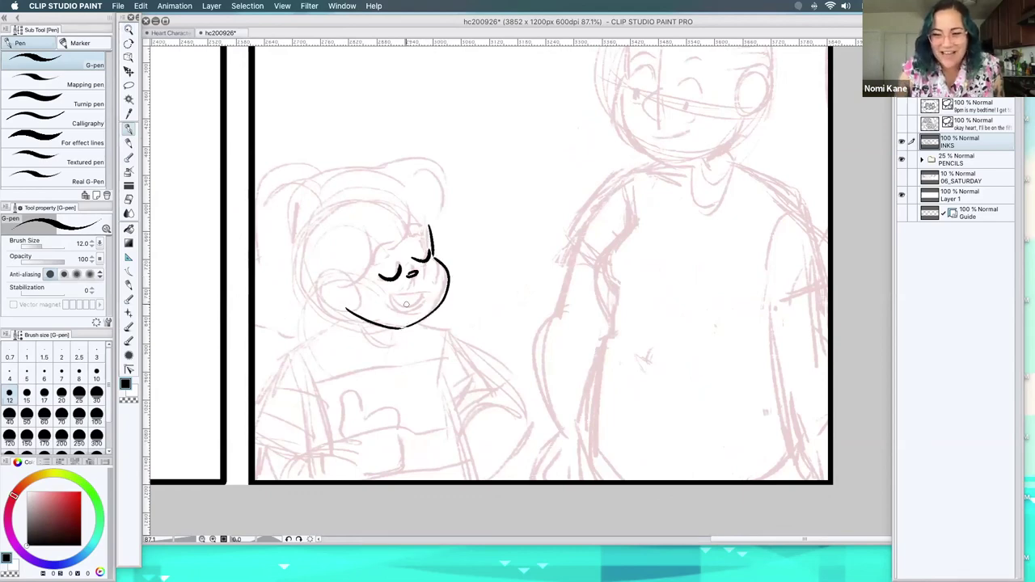
pyautogui.moveTo(339, 277)
pyautogui.mouseDown()
pyautogui.moveTo(348, 307)
pyautogui.moveTo(330, 305)
pyautogui.mouseUp()
pyautogui.moveTo(327, 296); pyautogui.dragTo(390, 330)
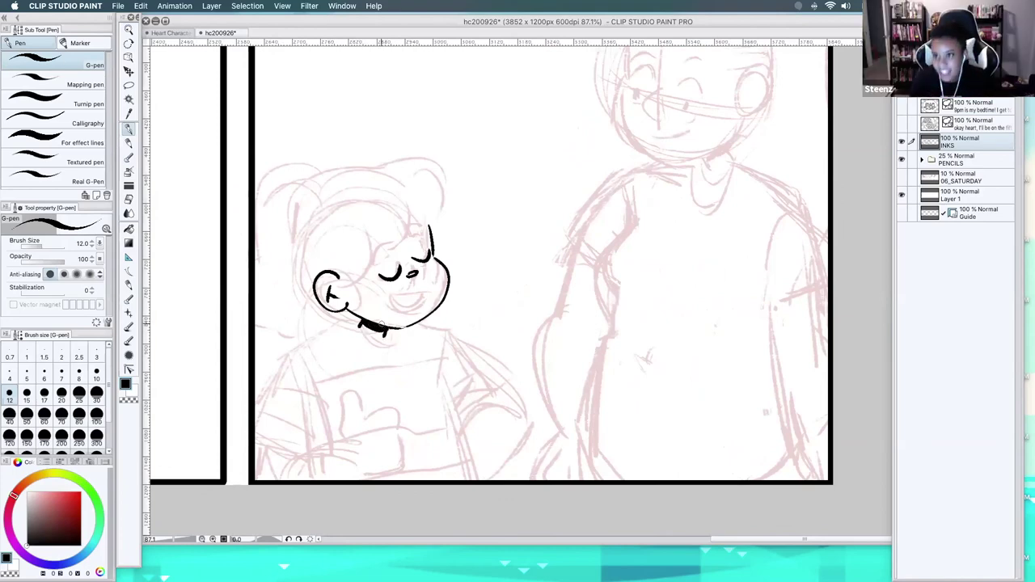
# - Ink the girl's shoulder lines, double-lined collar and the short sleeve beside the panel border
pyautogui.moveTo(361, 327)
pyautogui.mouseDown()
pyautogui.moveTo(387, 340)
pyautogui.moveTo(285, 349)
pyautogui.mouseUp()
pyautogui.moveTo(420, 324); pyautogui.dragTo(450, 331)
pyautogui.moveTo(288, 346)
pyautogui.mouseDown()
pyautogui.moveTo(255, 431)
pyautogui.moveTo(311, 446)
pyautogui.mouseUp()
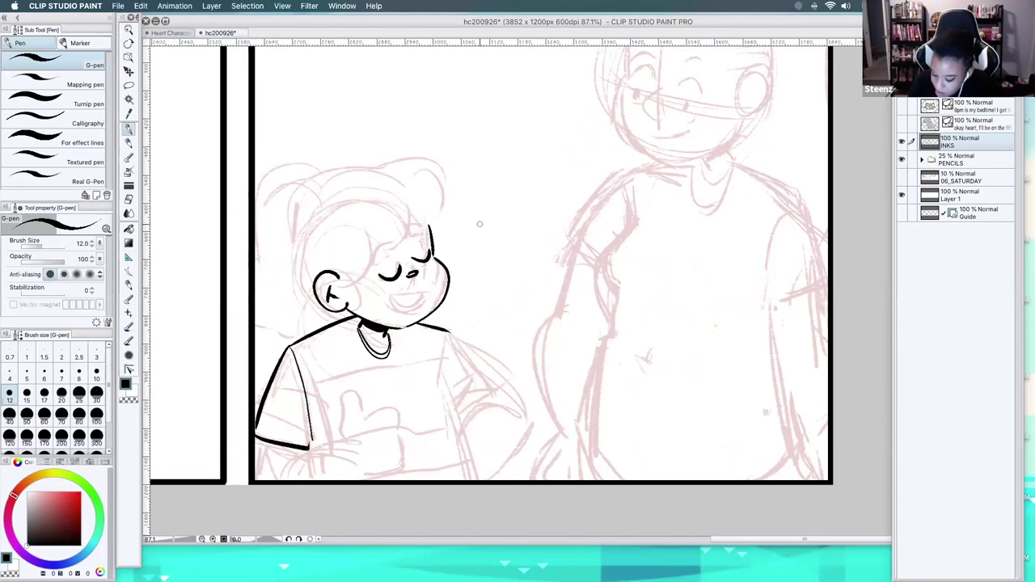
# - Ink the girl's other sleeve and the side of her shirt down to the panel border, and close the first sleeve's corner
pyautogui.moveTo(446, 330); pyautogui.dragTo(502, 376)
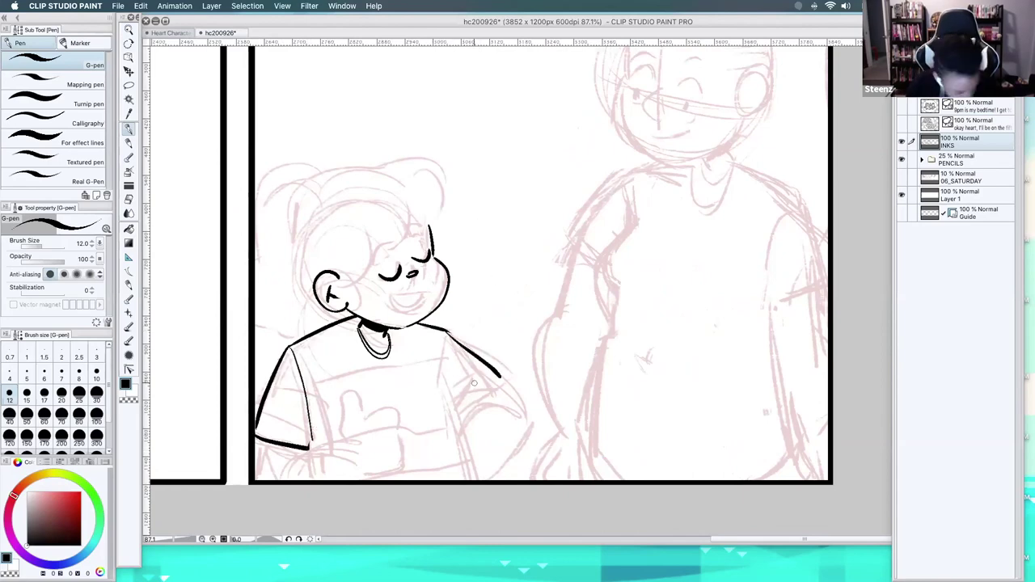
pyautogui.hotkey('ctrl', 'z')
pyautogui.moveTo(448, 330)
pyautogui.mouseDown()
pyautogui.moveTo(508, 378)
pyautogui.moveTo(461, 414)
pyautogui.mouseUp()
pyautogui.moveTo(445, 331)
pyautogui.mouseDown()
pyautogui.moveTo(452, 401)
pyautogui.moveTo(442, 383)
pyautogui.moveTo(467, 437)
pyautogui.mouseUp()
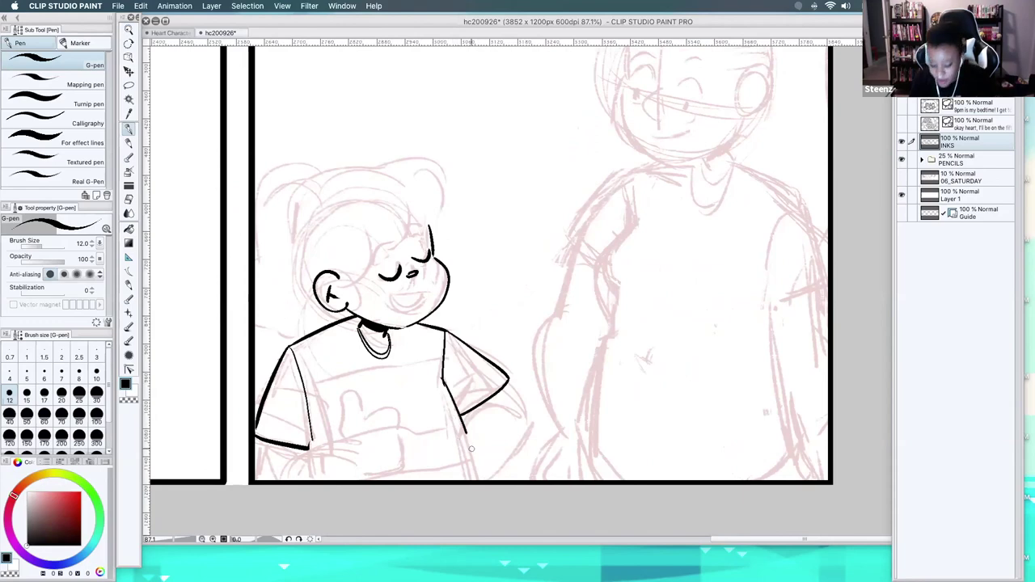
pyautogui.moveTo(460, 419); pyautogui.dragTo(478, 479)
pyautogui.hotkey('ctrl', 'z')
pyautogui.moveTo(459, 419); pyautogui.dragTo(477, 479)
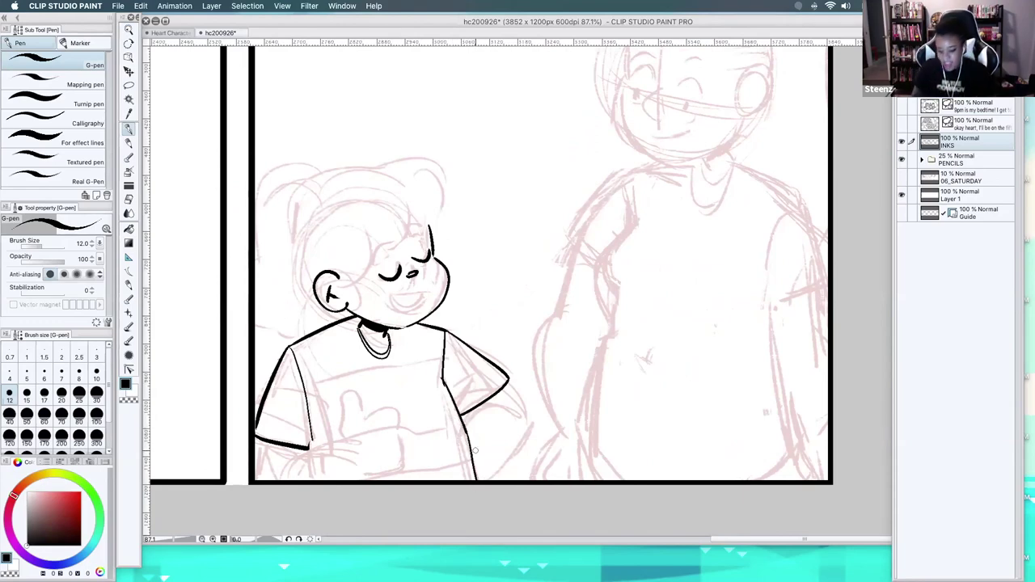
pyautogui.moveTo(312, 435); pyautogui.dragTo(312, 450)
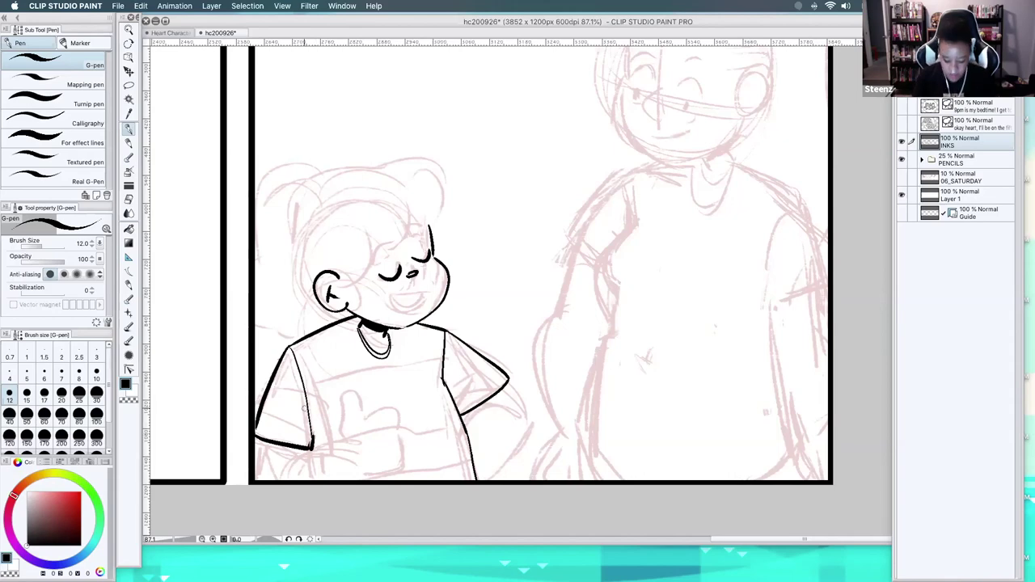
# - Ink the girl's forearm with its thumbs-up hand, and her other arm bent behind her side
pyautogui.moveTo(264, 438)
pyautogui.mouseDown()
pyautogui.moveTo(283, 464)
pyautogui.moveTo(356, 443)
pyautogui.mouseUp()
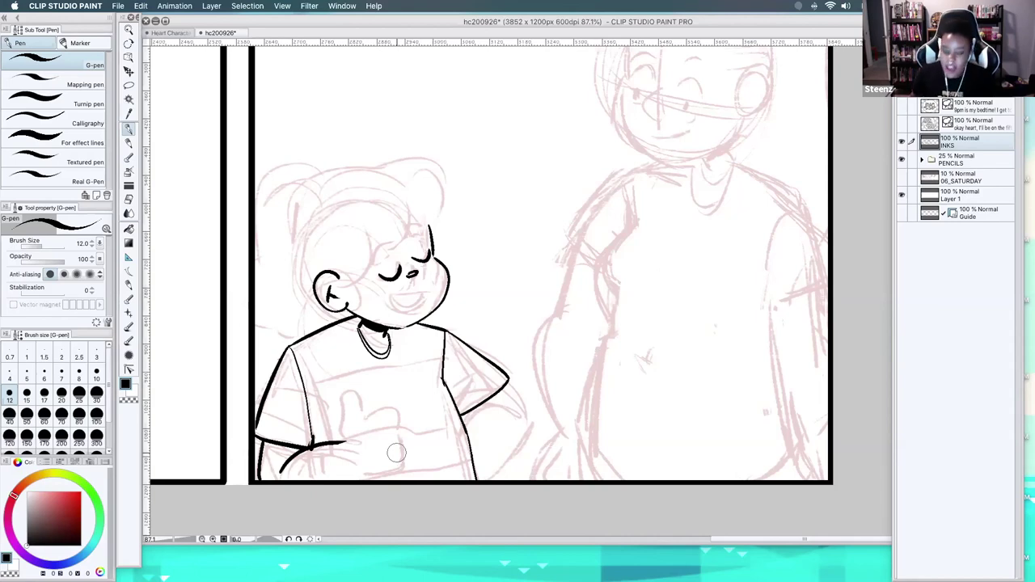
pyautogui.moveTo(342, 438)
pyautogui.mouseDown()
pyautogui.moveTo(342, 414)
pyautogui.moveTo(360, 412)
pyautogui.moveTo(341, 409)
pyautogui.moveTo(352, 394)
pyautogui.moveTo(367, 416)
pyautogui.moveTo(341, 424)
pyautogui.moveTo(342, 396)
pyautogui.moveTo(362, 419)
pyautogui.moveTo(398, 407)
pyautogui.moveTo(397, 477)
pyautogui.mouseUp()
pyautogui.press('cmd+z')
pyautogui.press('cmd+z')
pyautogui.press('cmd+z')
pyautogui.press('cmd+z')
pyautogui.press('cmd+z')
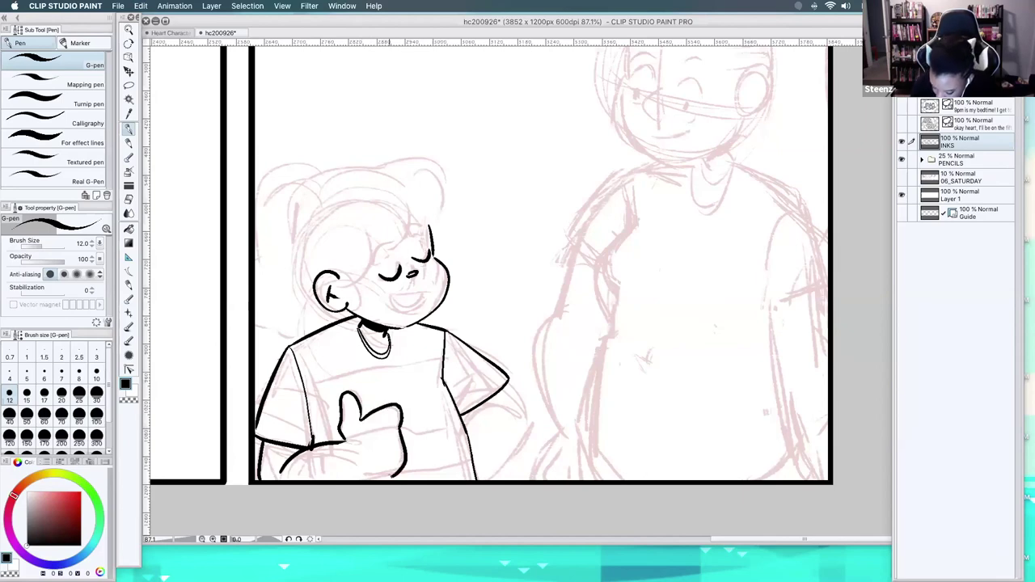
pyautogui.press('cmd+z')
pyautogui.moveTo(402, 428)
pyautogui.mouseDown()
pyautogui.moveTo(405, 469)
pyautogui.moveTo(363, 479)
pyautogui.mouseUp()
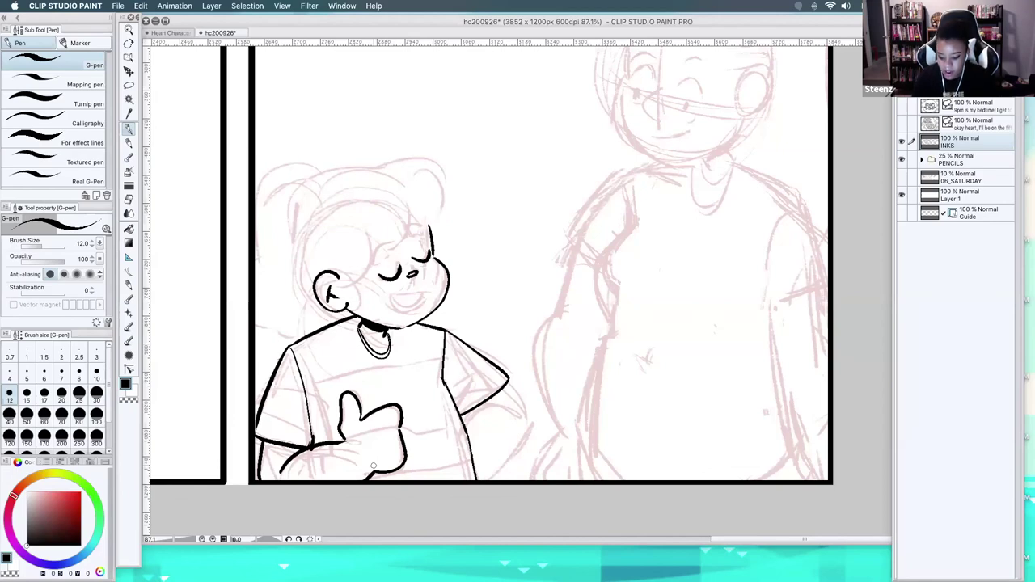
pyautogui.moveTo(507, 386)
pyautogui.mouseDown()
pyautogui.moveTo(527, 414)
pyautogui.moveTo(477, 480)
pyautogui.mouseUp()
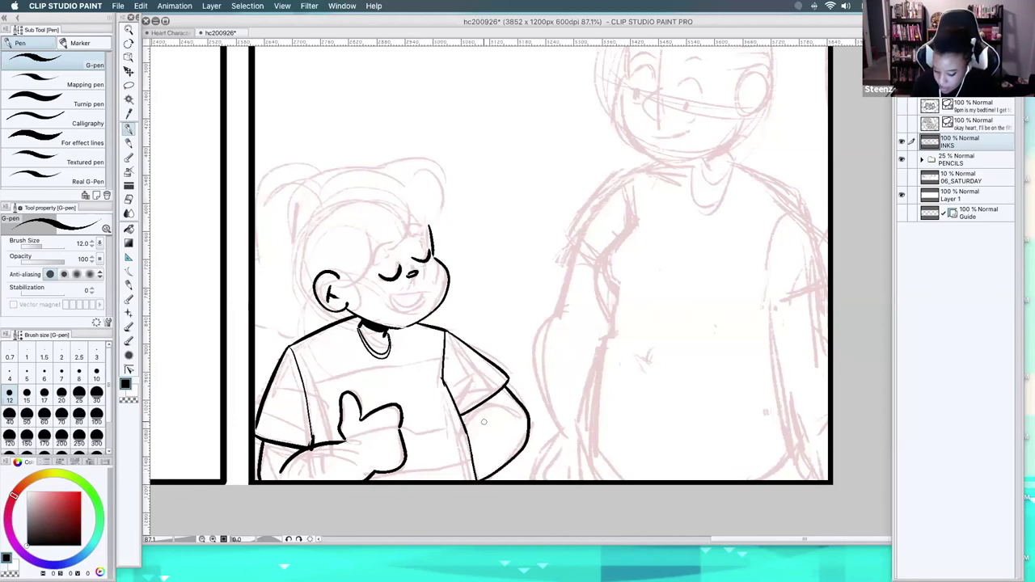
pyautogui.moveTo(463, 419)
pyautogui.mouseDown()
pyautogui.moveTo(505, 408)
pyautogui.moveTo(467, 416)
pyautogui.mouseUp()
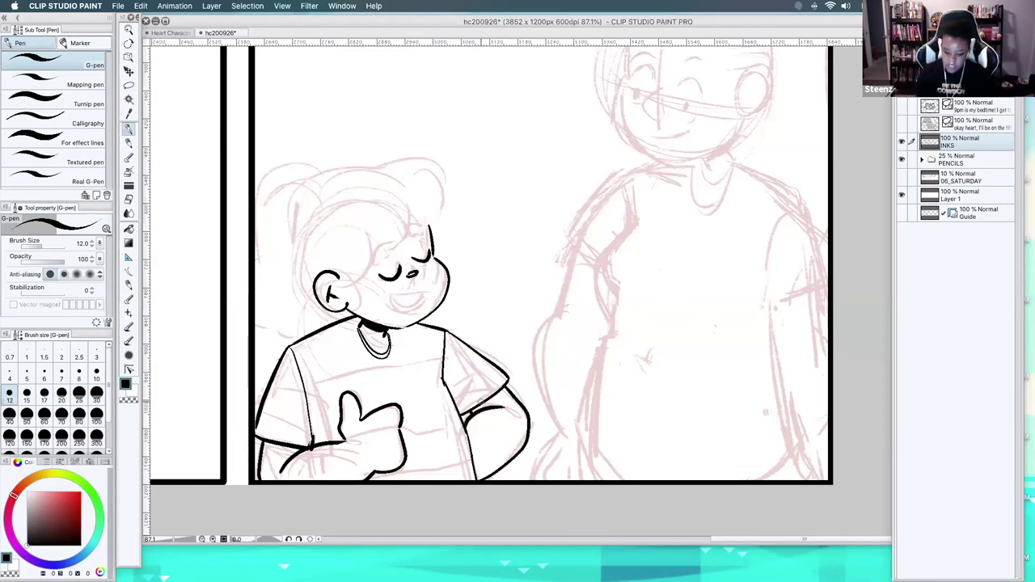
# - Ink the girl's open smiling mouth, her forehead line and both eyebrows
pyautogui.moveTo(391, 292)
pyautogui.mouseDown()
pyautogui.moveTo(428, 295)
pyautogui.moveTo(423, 301)
pyautogui.mouseUp()
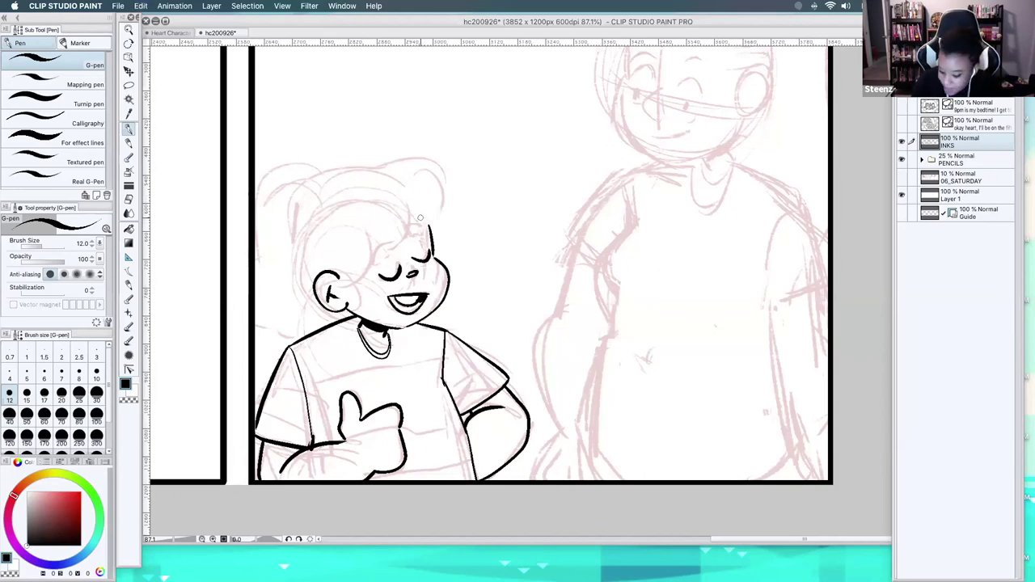
pyautogui.moveTo(418, 214); pyautogui.dragTo(431, 236)
pyautogui.moveTo(374, 260); pyautogui.dragTo(422, 240)
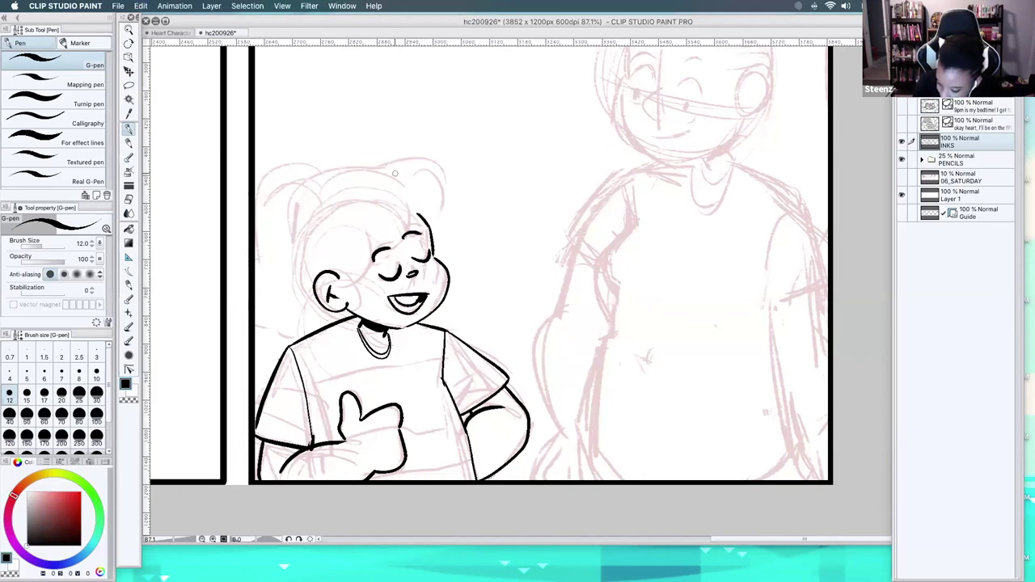
# - Ink the girl's curled bangs, the outline of her hair and the ponytail behind her head
pyautogui.moveTo(373, 175); pyautogui.dragTo(437, 218)
pyautogui.moveTo(433, 225)
pyautogui.mouseDown()
pyautogui.moveTo(428, 207)
pyautogui.moveTo(377, 257)
pyautogui.moveTo(337, 275)
pyautogui.mouseUp()
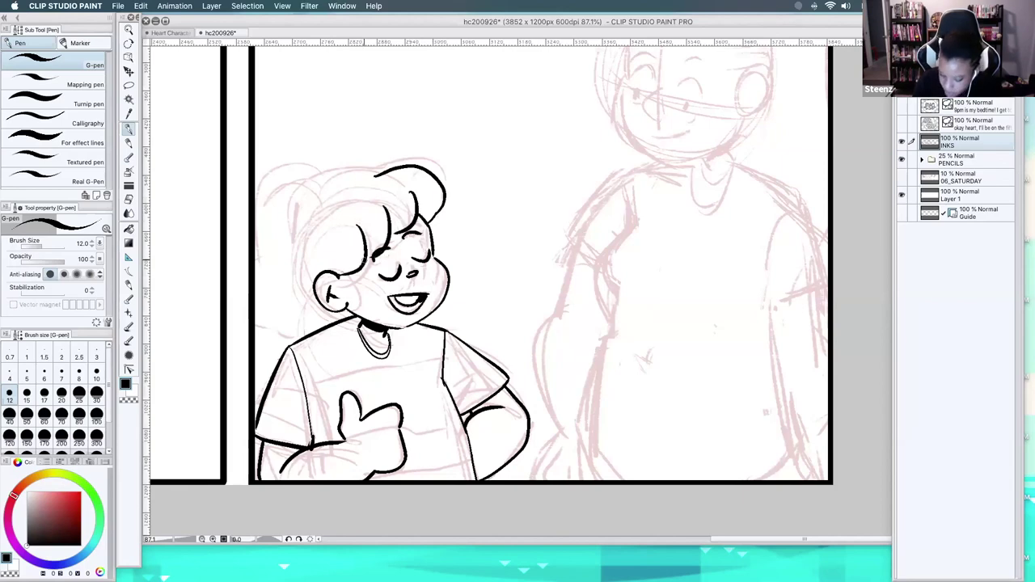
pyautogui.moveTo(387, 173)
pyautogui.mouseDown()
pyautogui.moveTo(333, 176)
pyautogui.moveTo(296, 255)
pyautogui.moveTo(317, 296)
pyautogui.mouseUp()
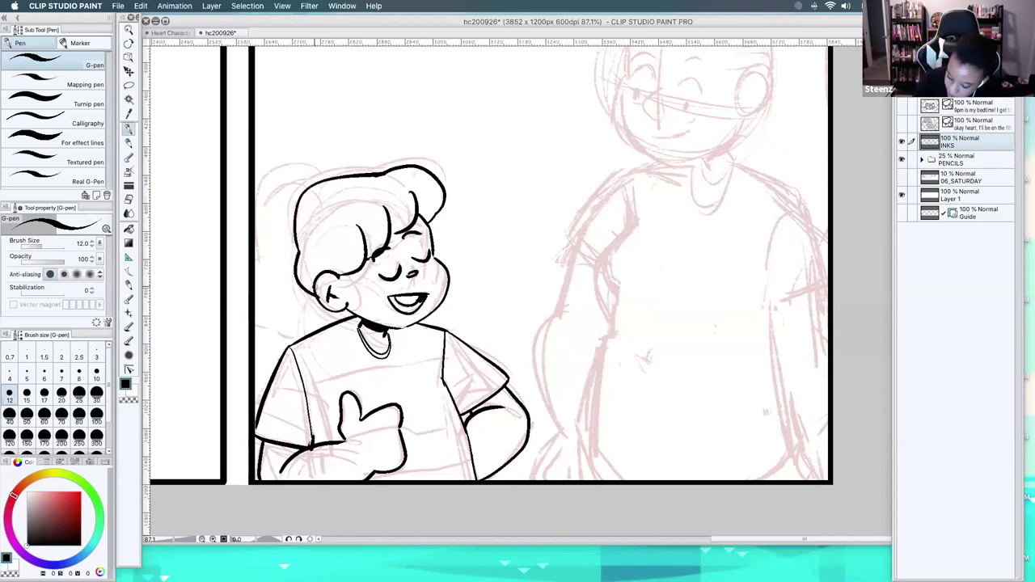
pyautogui.moveTo(294, 241); pyautogui.dragTo(298, 261)
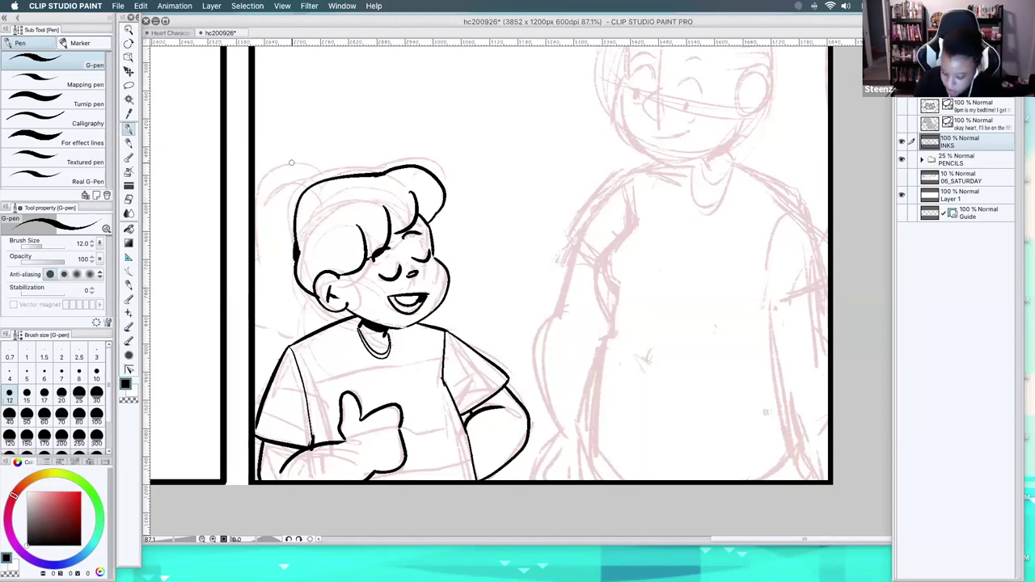
pyautogui.moveTo(327, 175)
pyautogui.mouseDown()
pyautogui.moveTo(284, 176)
pyautogui.moveTo(266, 274)
pyautogui.mouseUp()
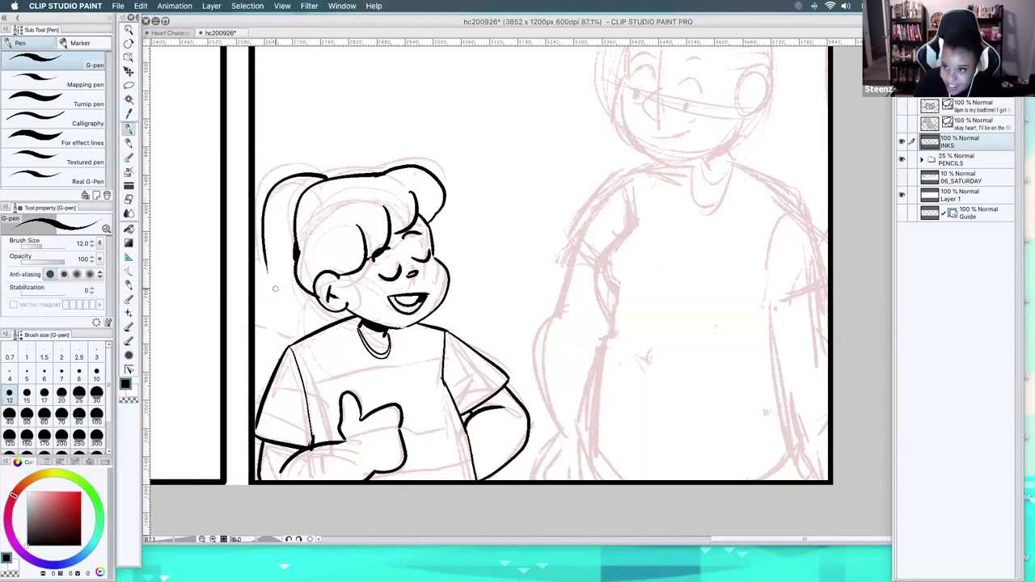
pyautogui.moveTo(263, 270)
pyautogui.mouseDown()
pyautogui.moveTo(288, 325)
pyautogui.moveTo(359, 320)
pyautogui.mouseUp()
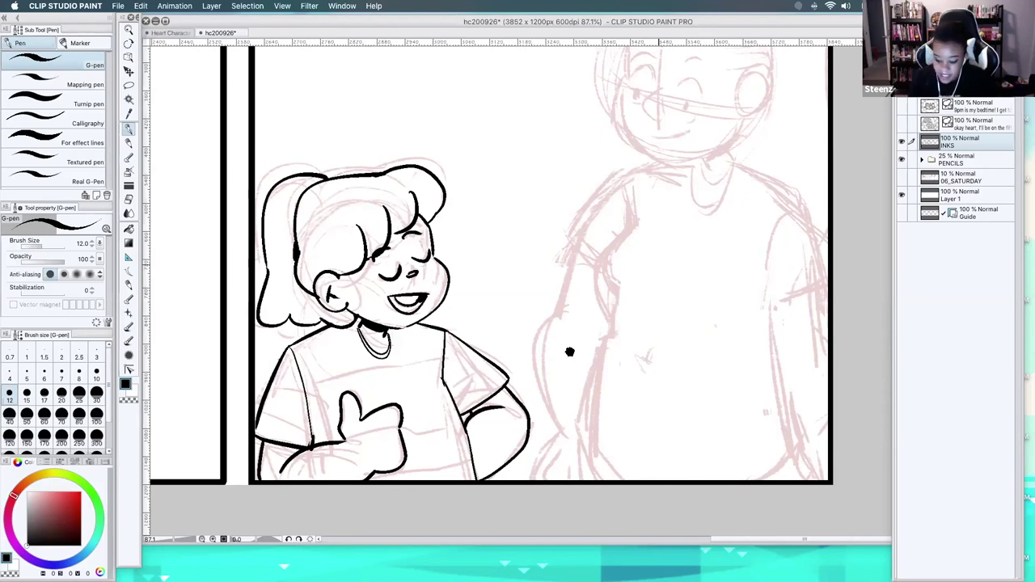
# - Ink the woman's swirled hair bun, the back curve of her head, and her eyes, eyebrows and nose in the third panel
pyautogui.scroll(2, 571, 351)
pyautogui.scroll(3, 539, 416)
pyautogui.hscroll(2, 539, 417)
pyautogui.moveTo(608, 144)
pyautogui.mouseDown()
pyautogui.moveTo(592, 123)
pyautogui.moveTo(537, 136)
pyautogui.moveTo(562, 103)
pyautogui.moveTo(505, 143)
pyautogui.mouseUp()
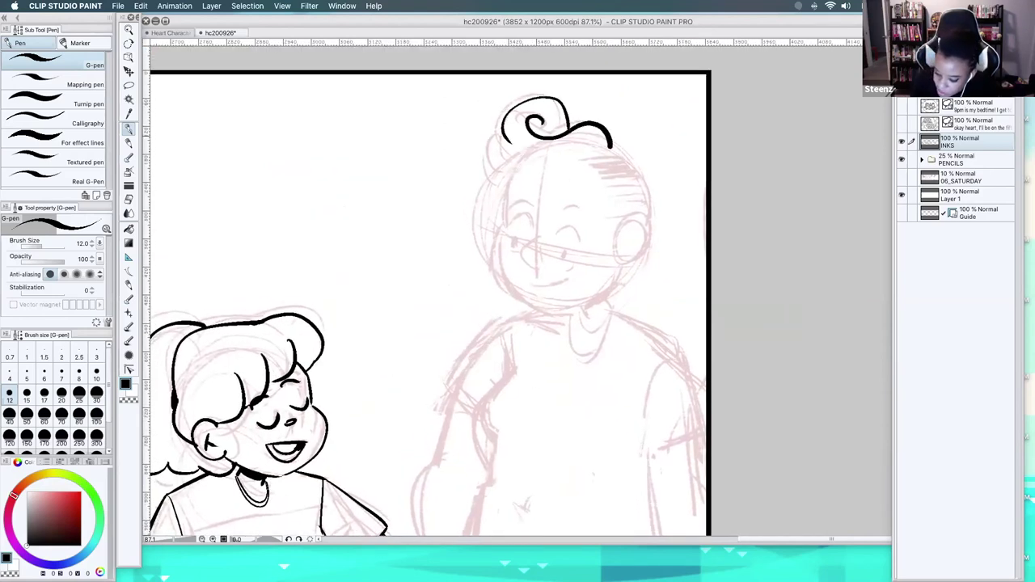
pyautogui.press('super+z')
pyautogui.moveTo(569, 128)
pyautogui.mouseDown()
pyautogui.moveTo(499, 127)
pyautogui.moveTo(490, 172)
pyautogui.mouseUp()
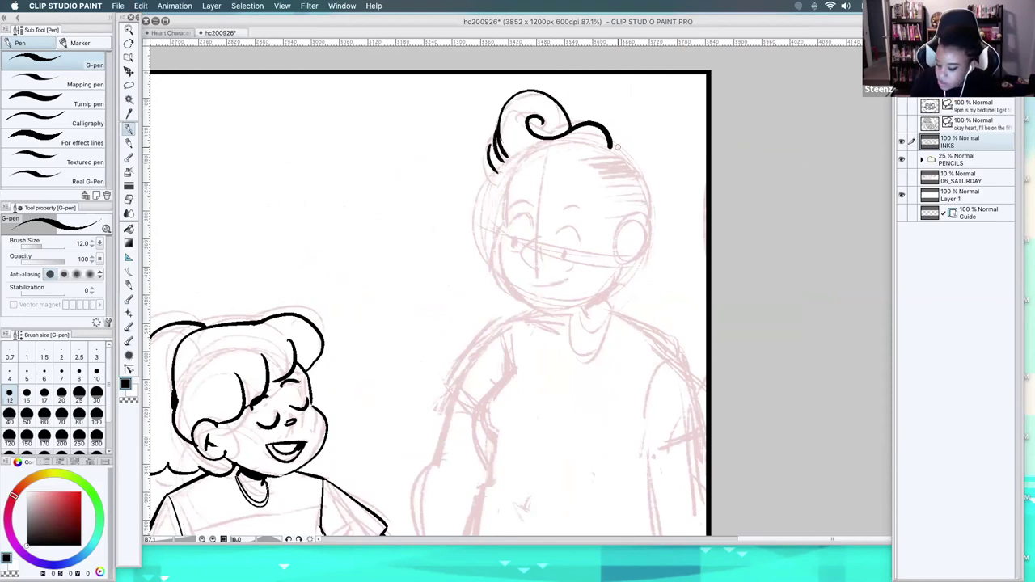
pyautogui.moveTo(609, 148)
pyautogui.mouseDown()
pyautogui.moveTo(647, 195)
pyautogui.moveTo(648, 214)
pyautogui.mouseUp()
pyautogui.moveTo(507, 226)
pyautogui.mouseDown()
pyautogui.moveTo(530, 224)
pyautogui.moveTo(512, 246)
pyautogui.moveTo(575, 230)
pyautogui.moveTo(545, 269)
pyautogui.mouseUp()
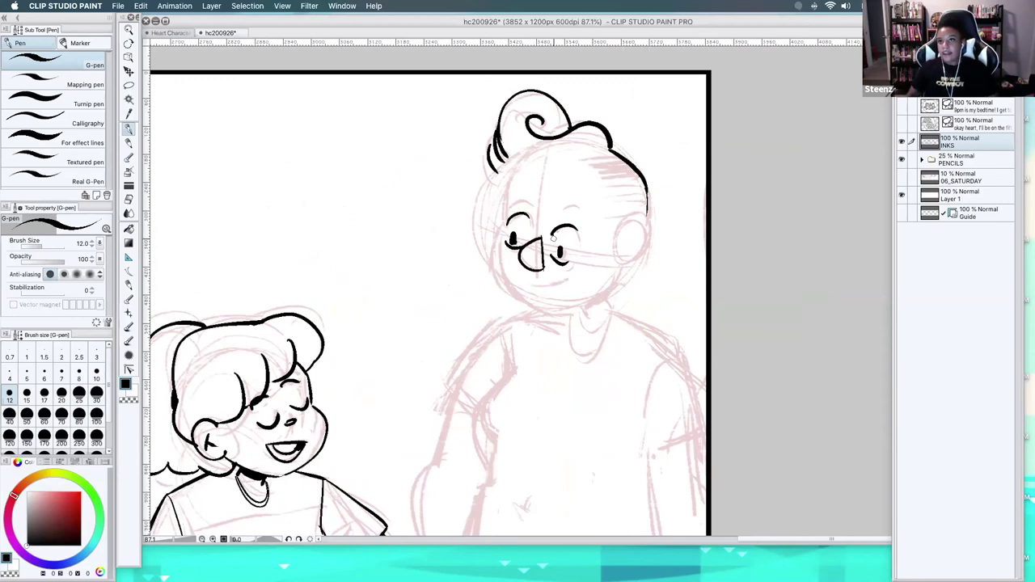